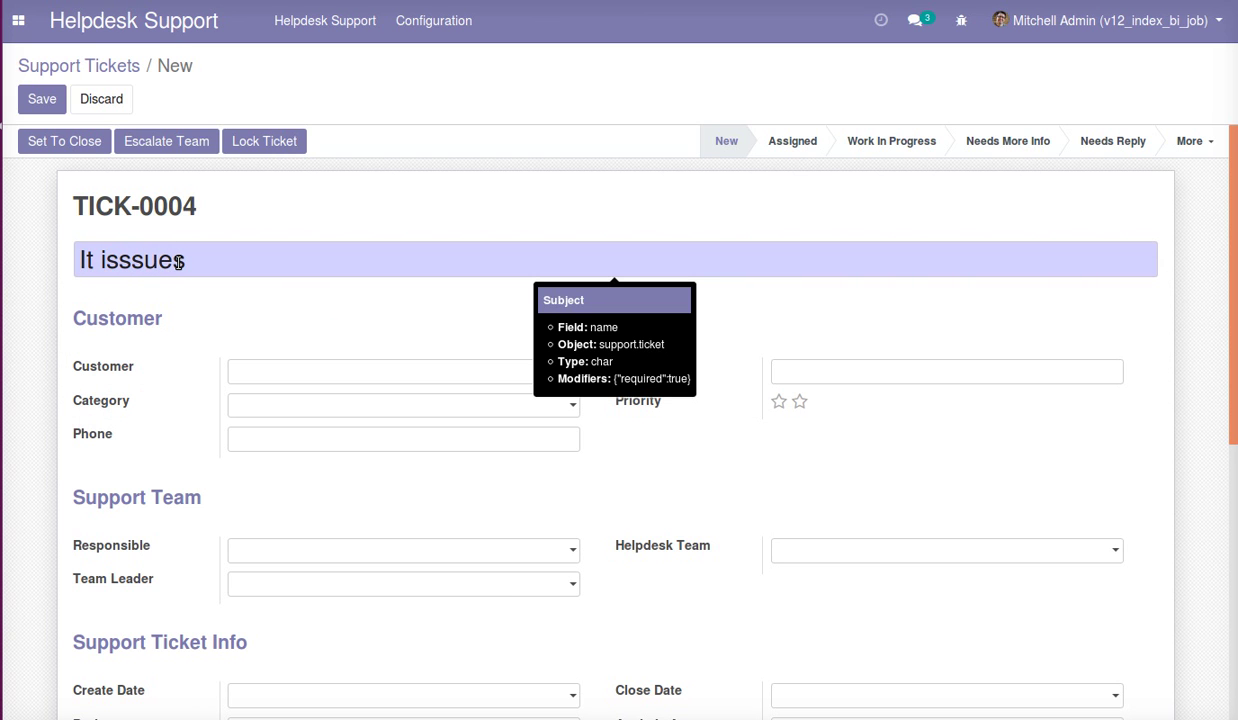
- Correct the subject to 'It issues', then set customer Deco Addict, category Warranty issue support and two-star priority
key("Left")
key("Left")
key("Left")
key("BackSpace")
left_click(488, 368)
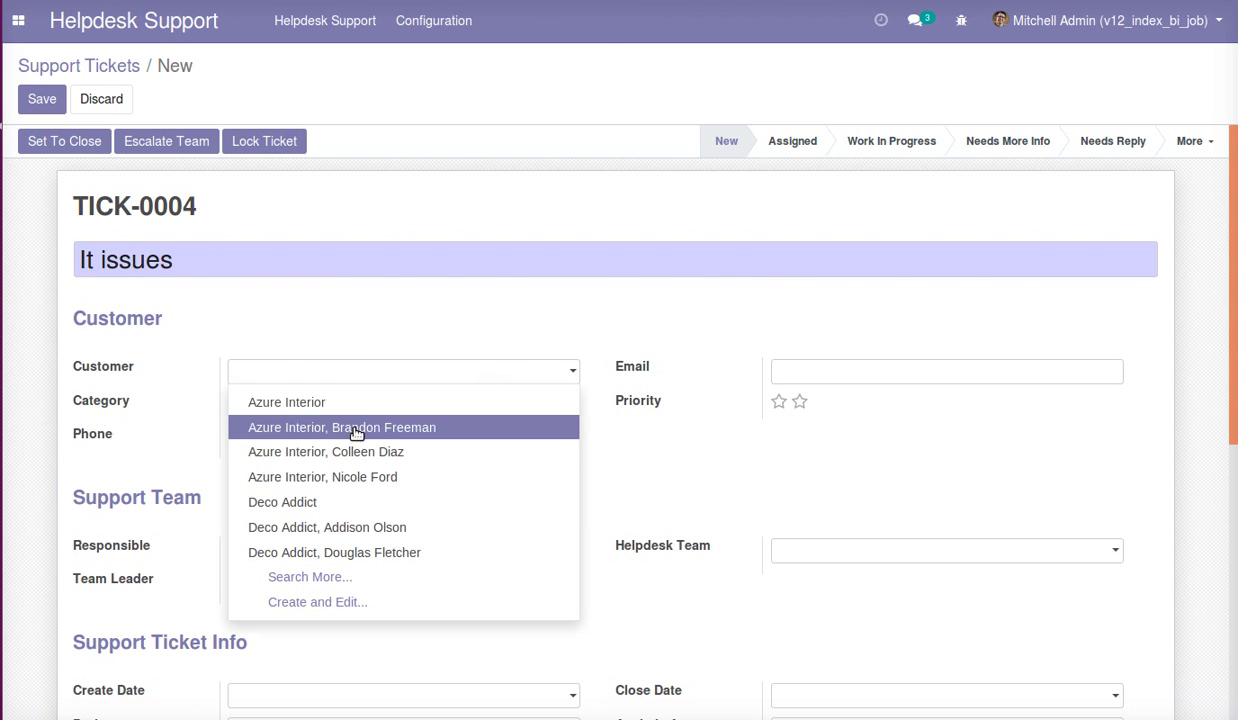
left_click(315, 503)
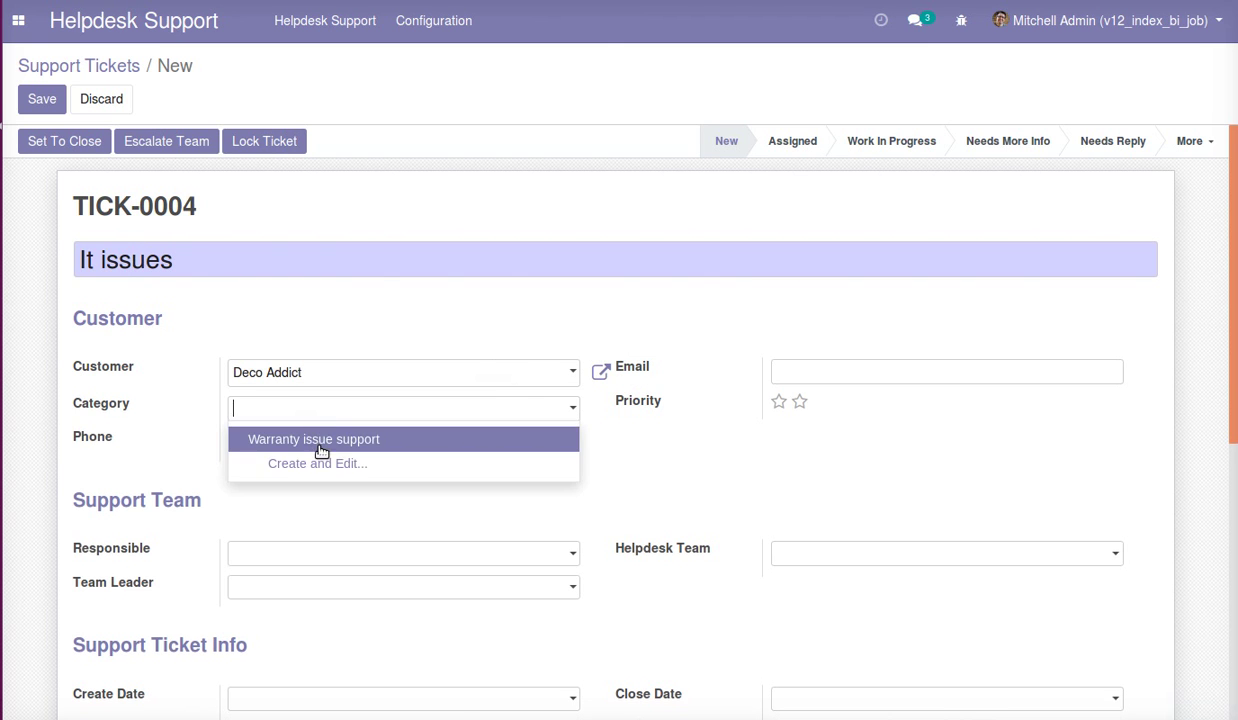
left_click(347, 440)
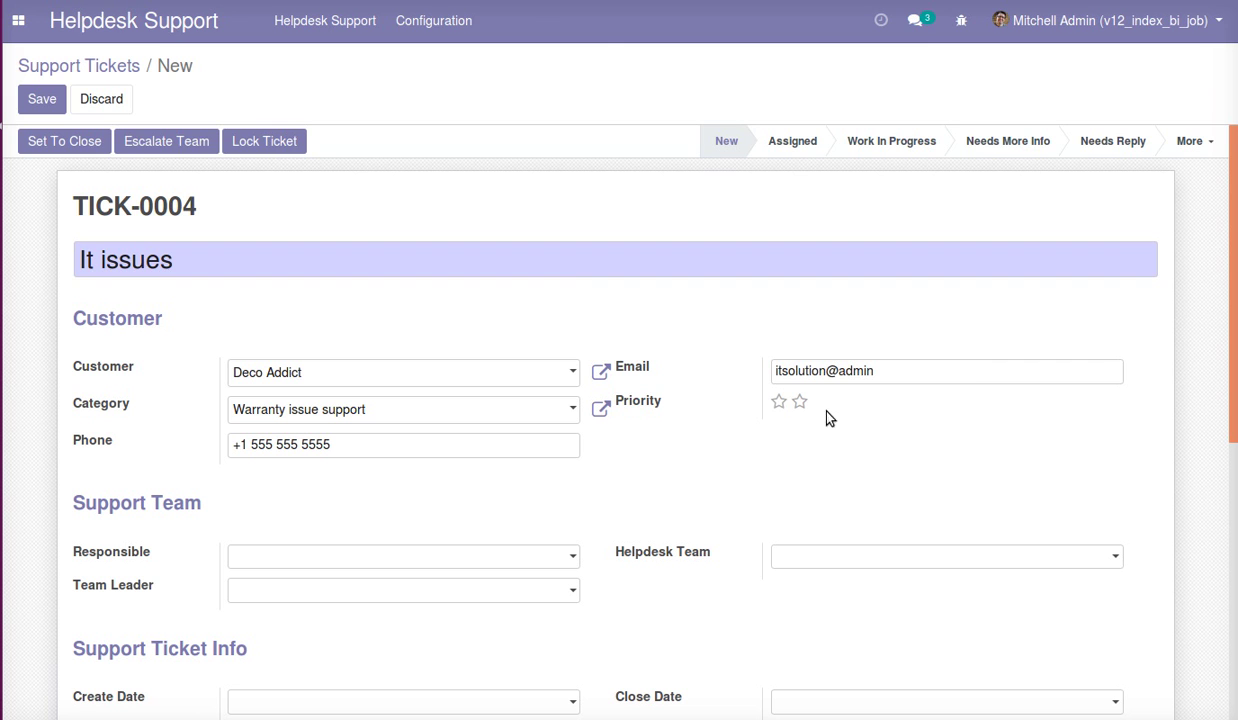
left_click(800, 402)
- Assign the ticket's responsible person, helpdesk team and team leader
left_click(340, 559)
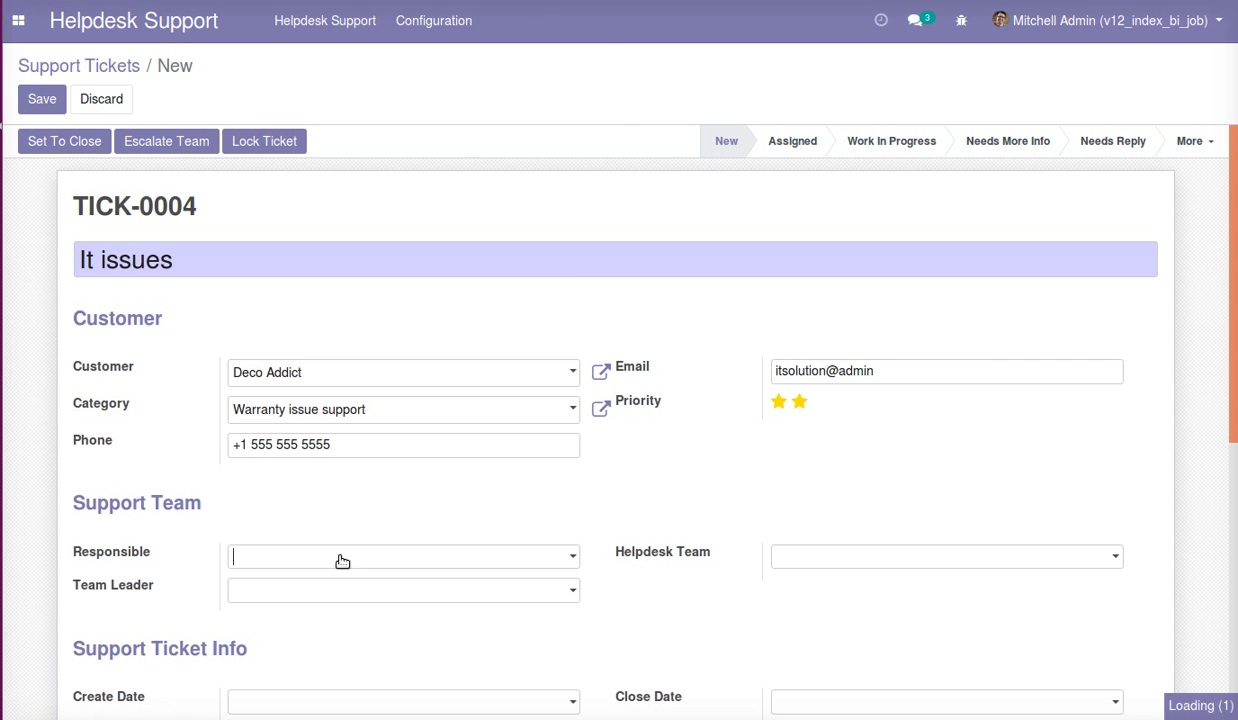
left_click(308, 587)
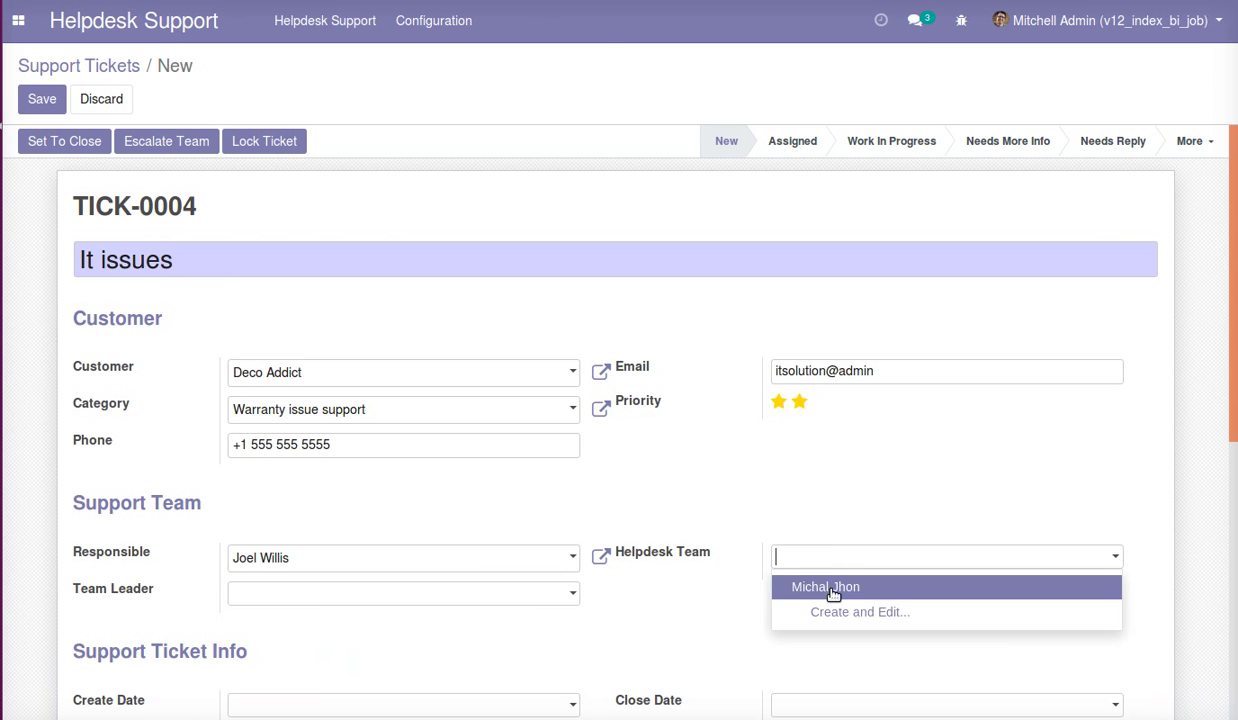
left_click(829, 588)
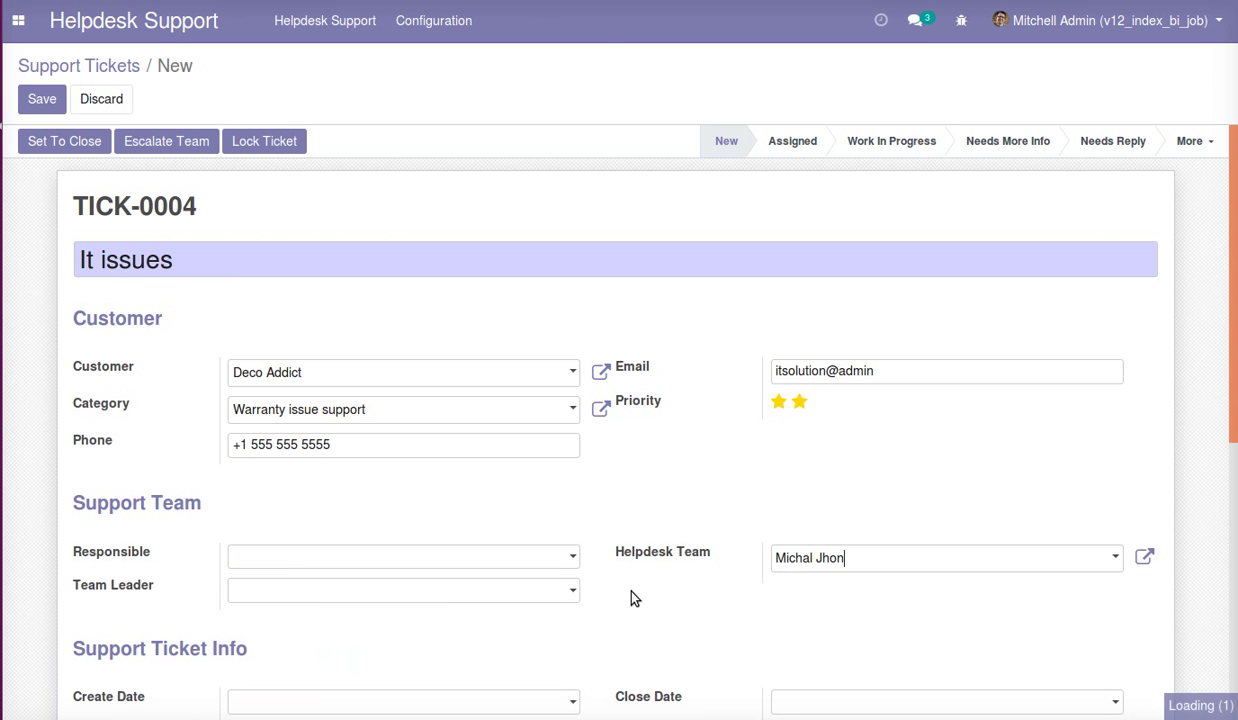
left_click(440, 558)
left_click(400, 588)
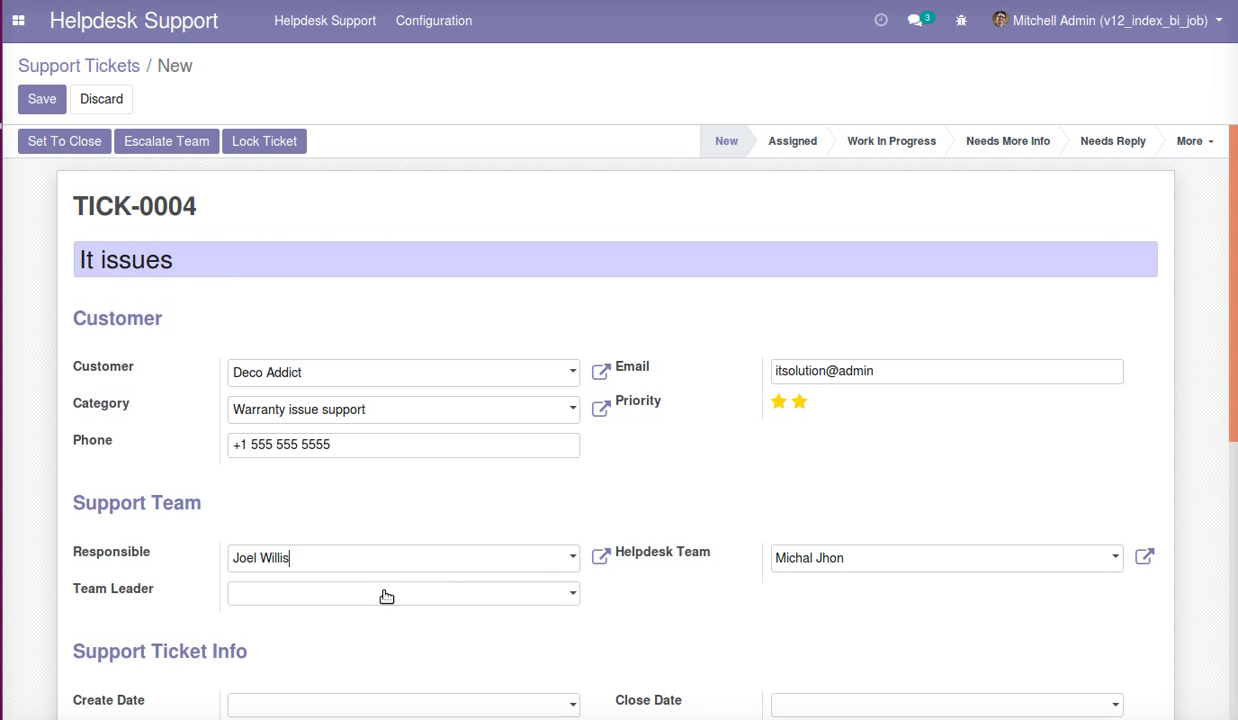
left_click(386, 594)
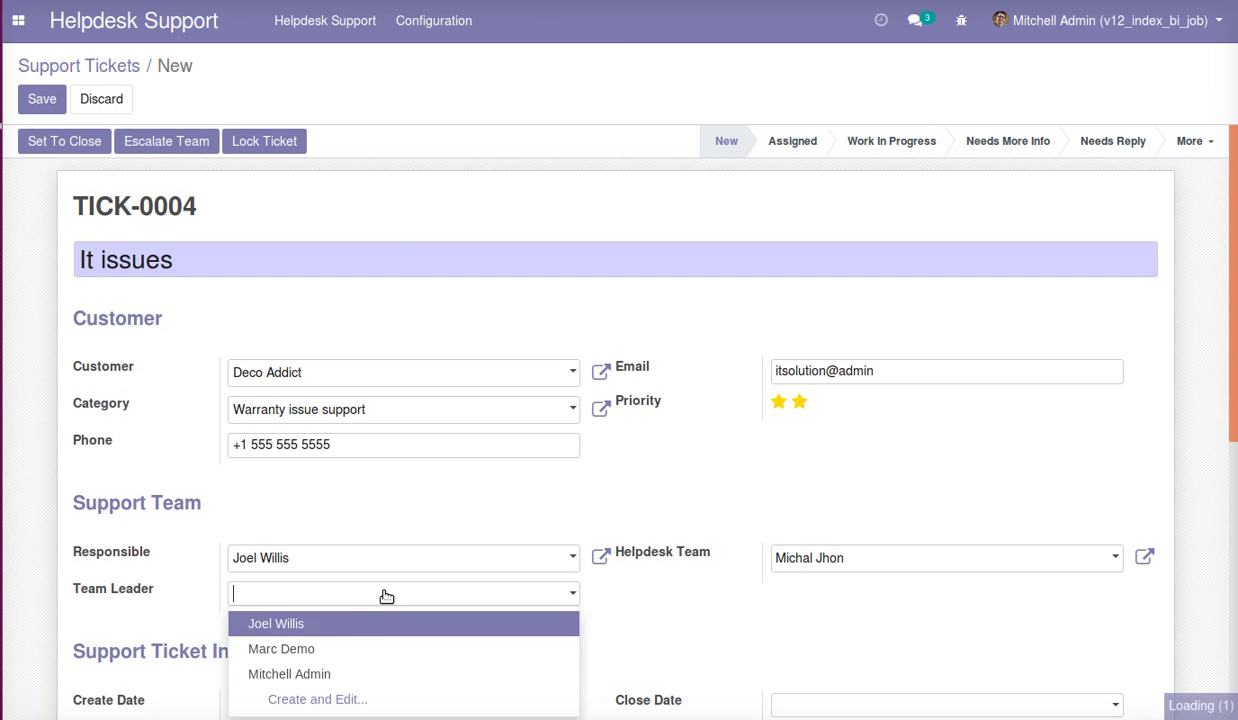
left_click(318, 673)
scroll(630, 671, "down", 5)
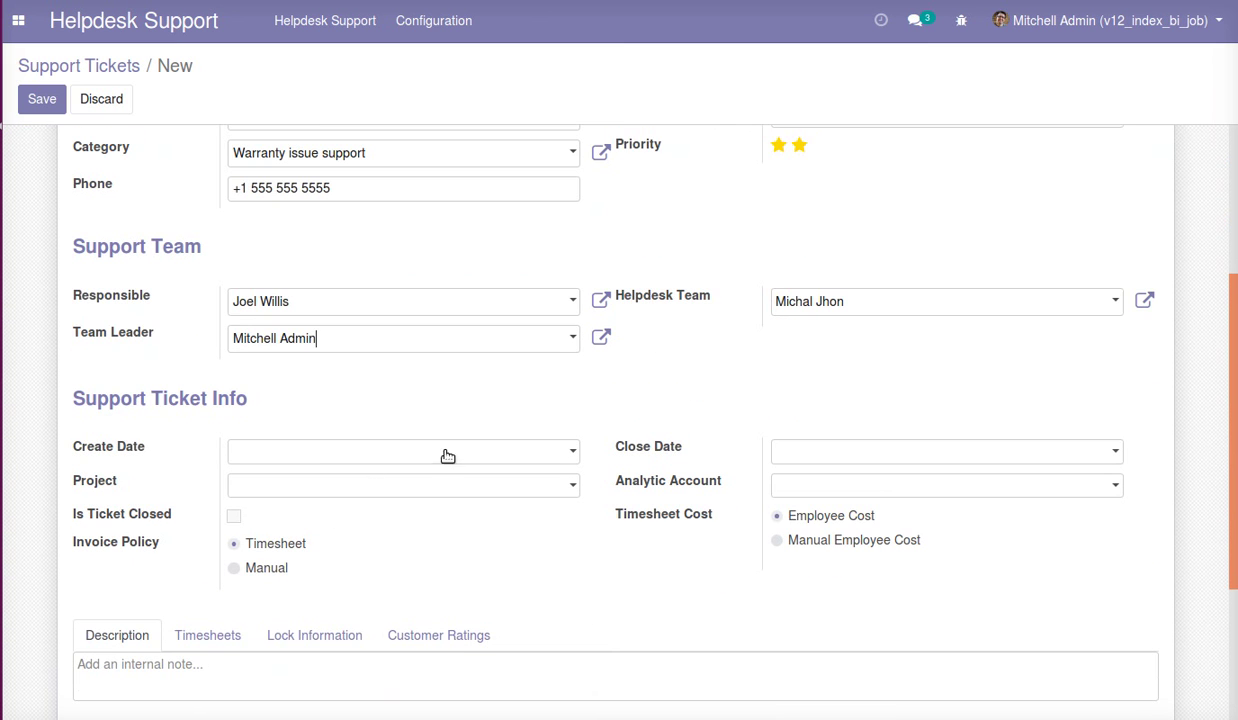
- Set the create date to 04/04/2019, leaving the close date empty
left_click(470, 458)
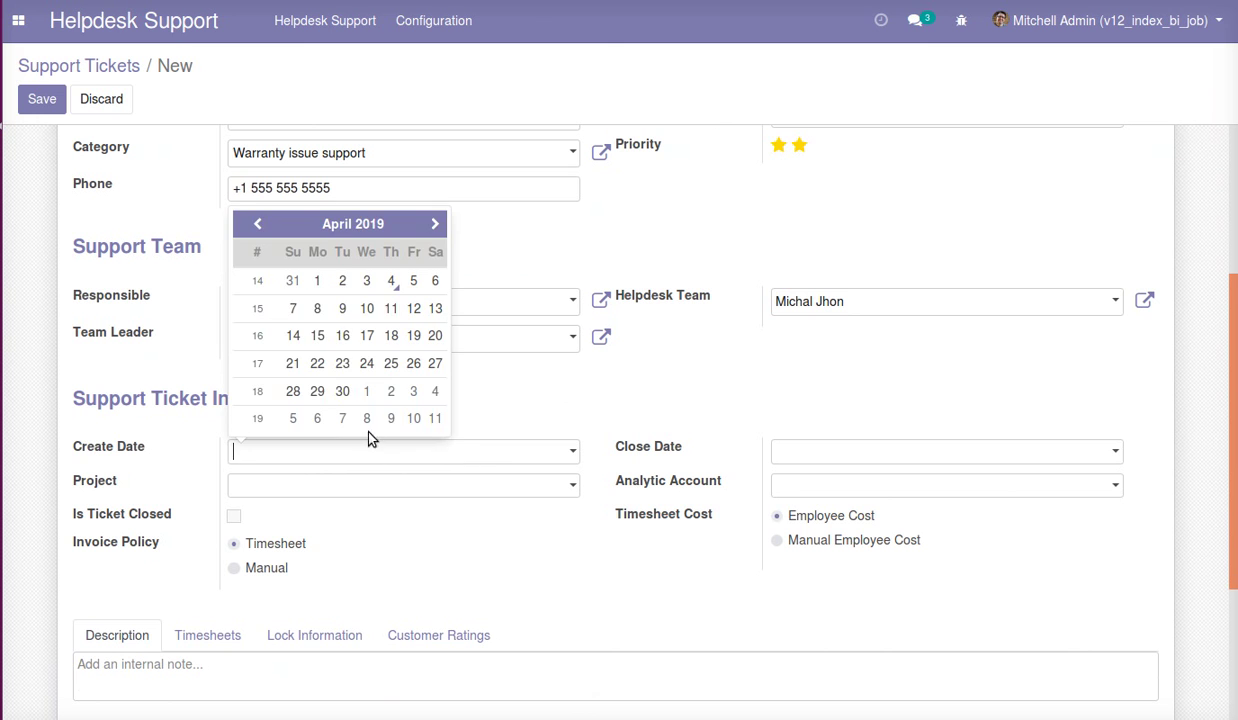
left_click(394, 278)
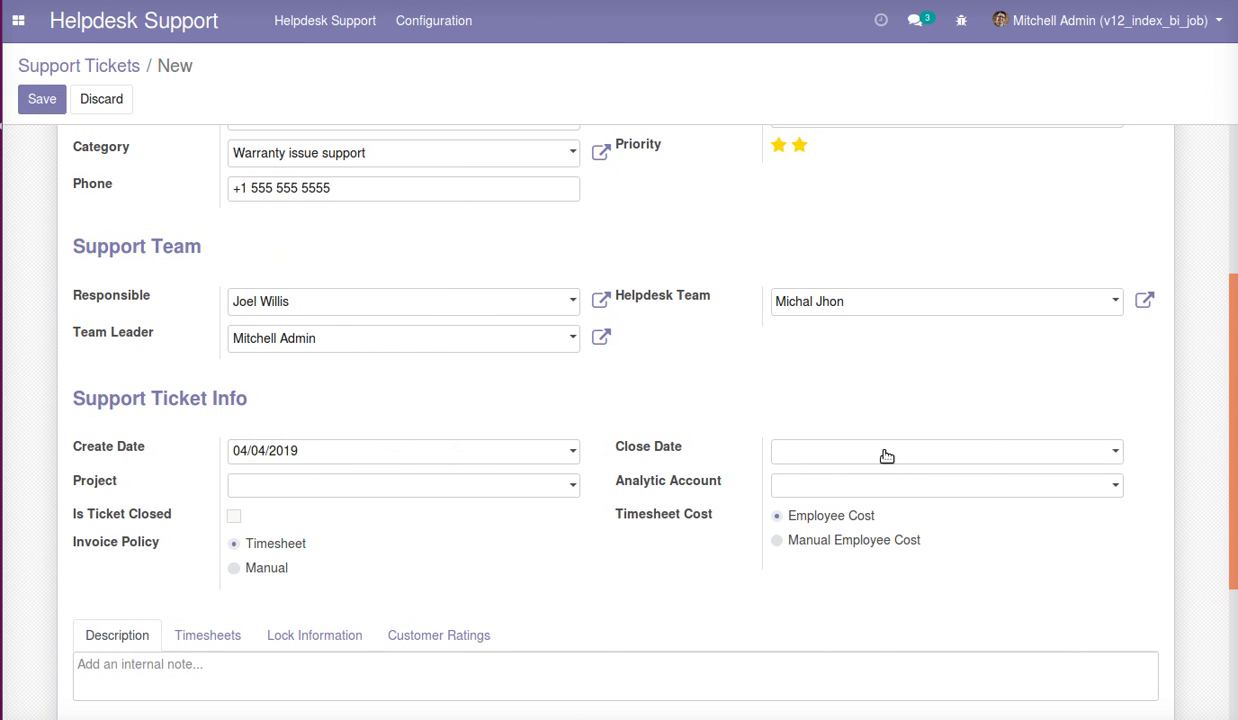
left_click(858, 450)
left_click(462, 519)
- Set project Research & Development and analytic account Administrative, then save the ticket
left_click(406, 613)
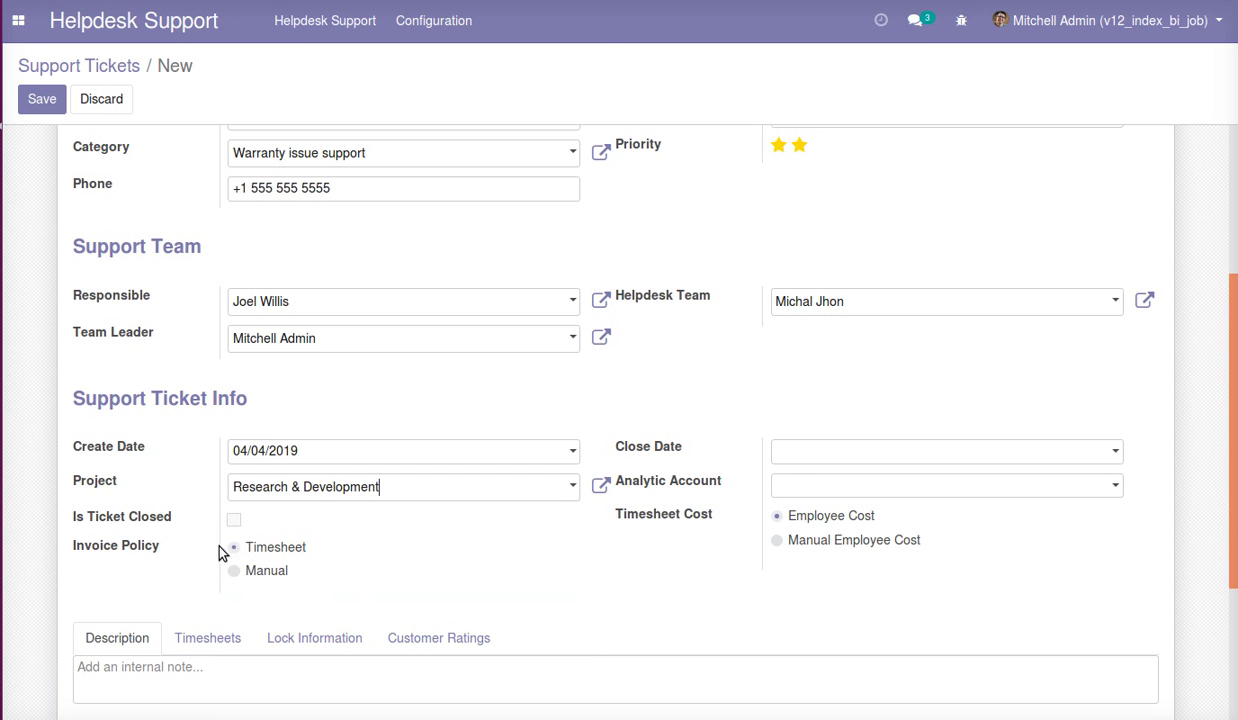
left_click(840, 485)
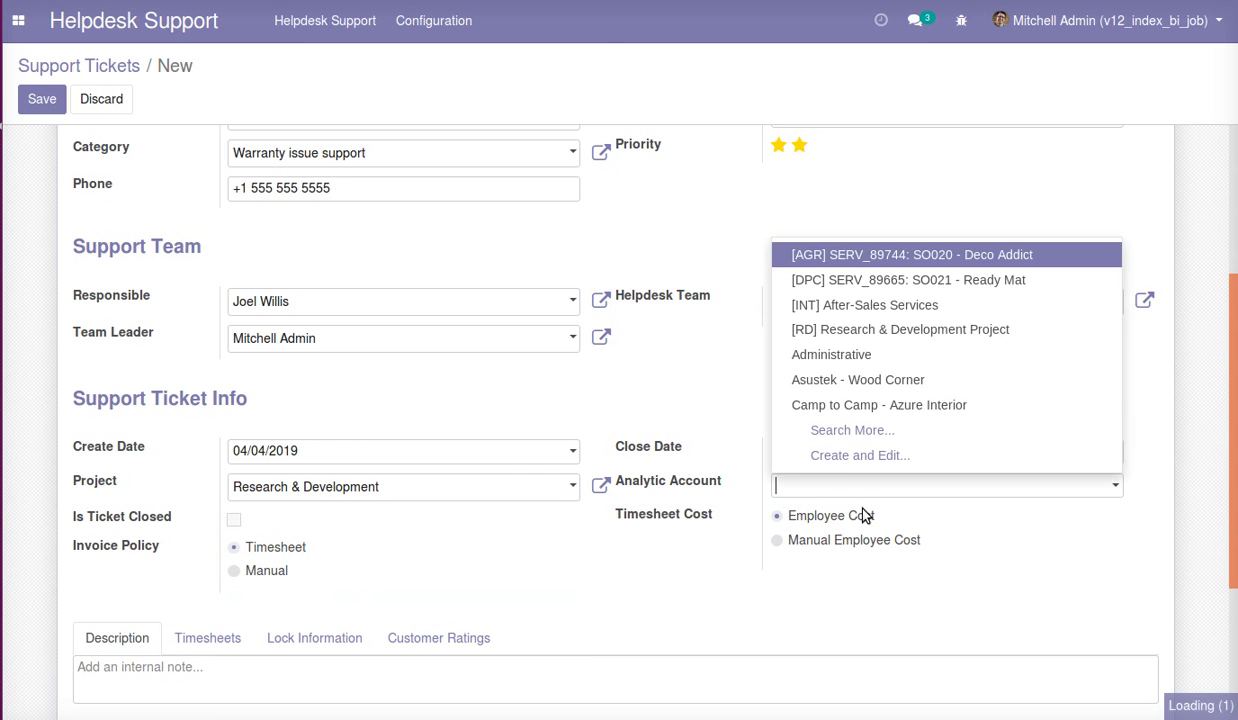
left_click(831, 355)
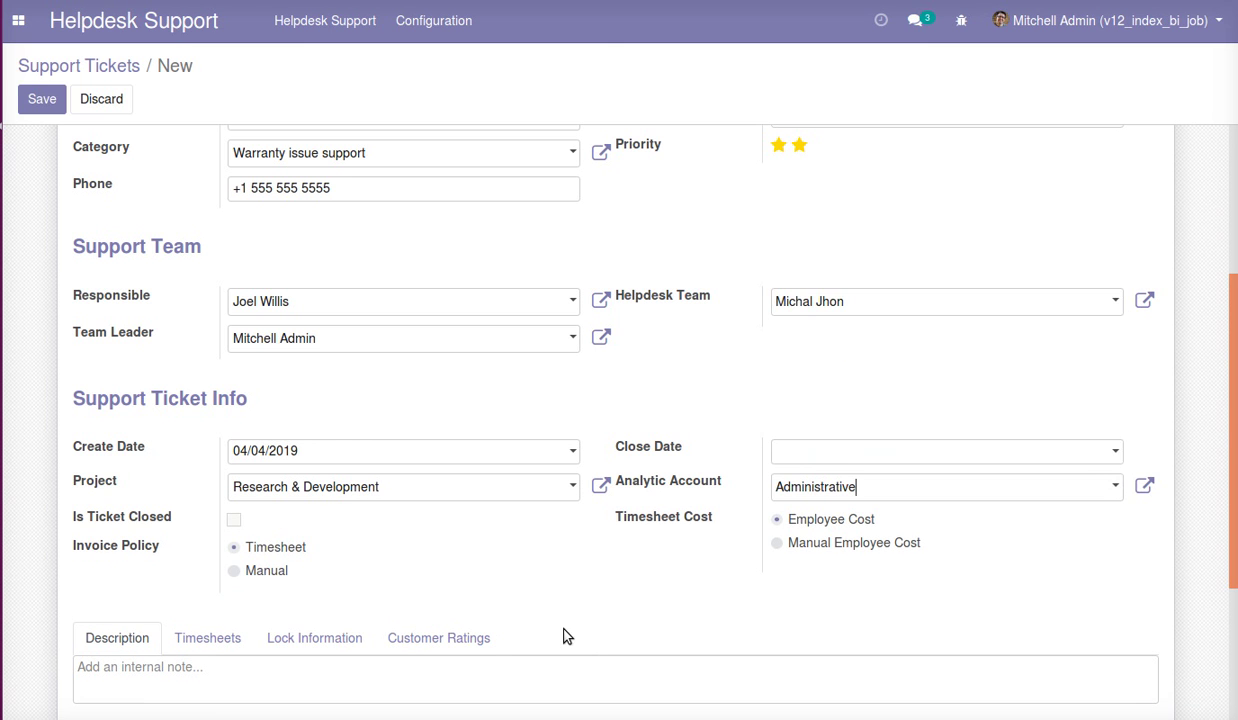
scroll(563, 636, "up", 5)
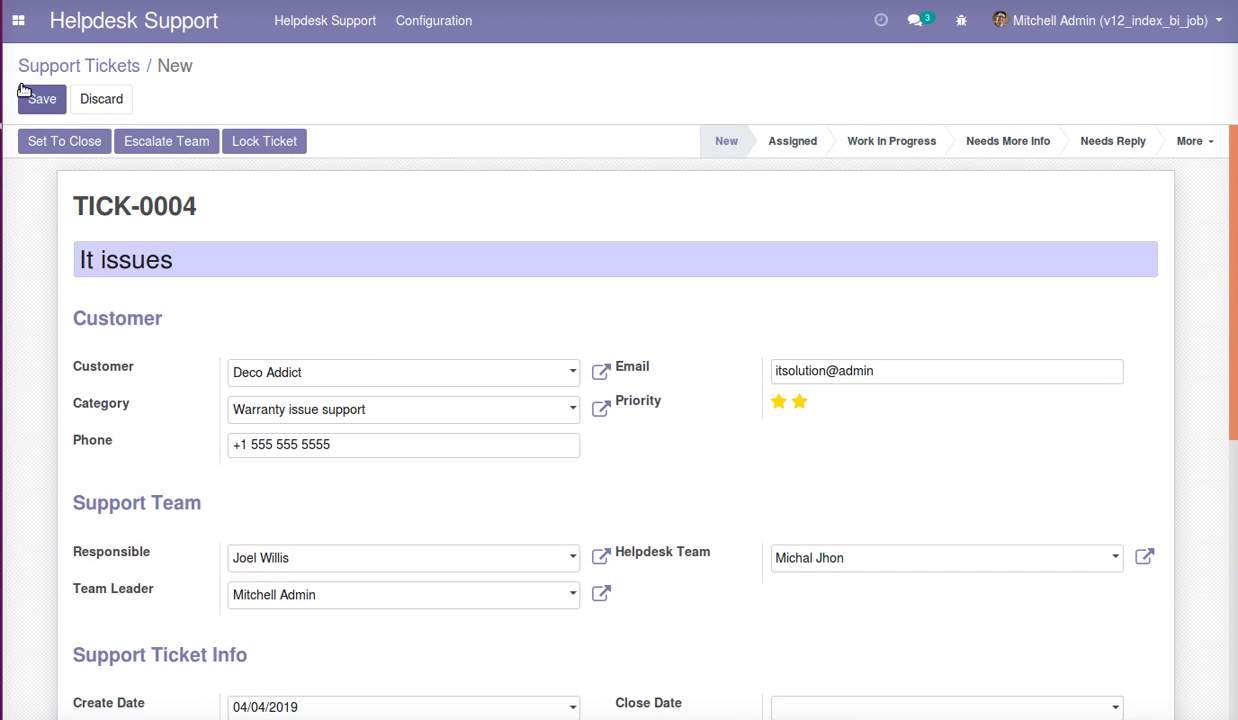
left_click(40, 102)
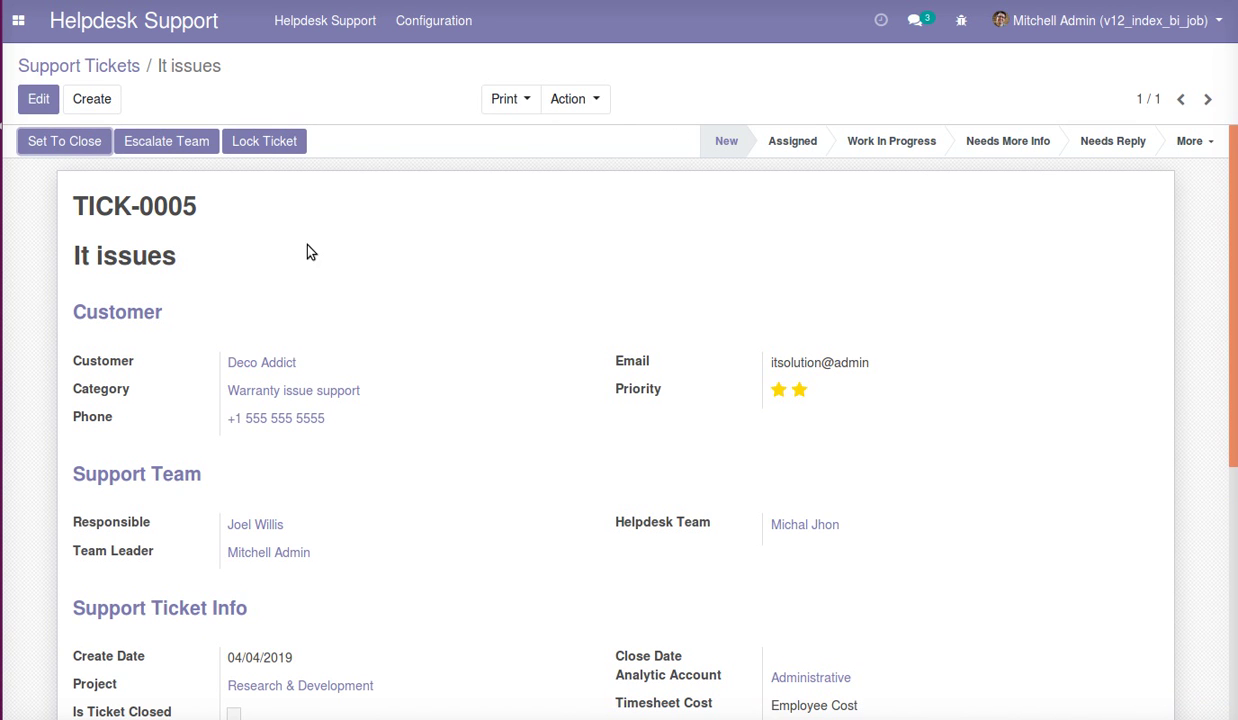
- Show the ticket's Lock Information tab
scroll(980, 310, "down", 5)
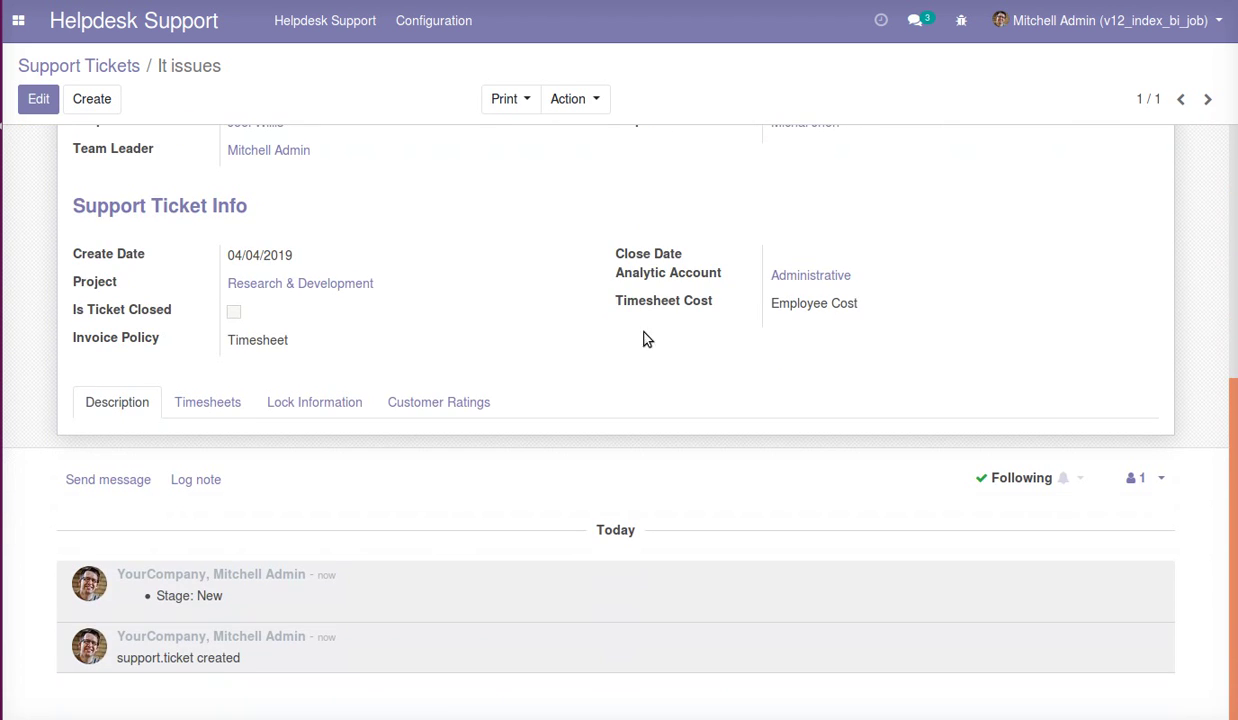
left_click(318, 405)
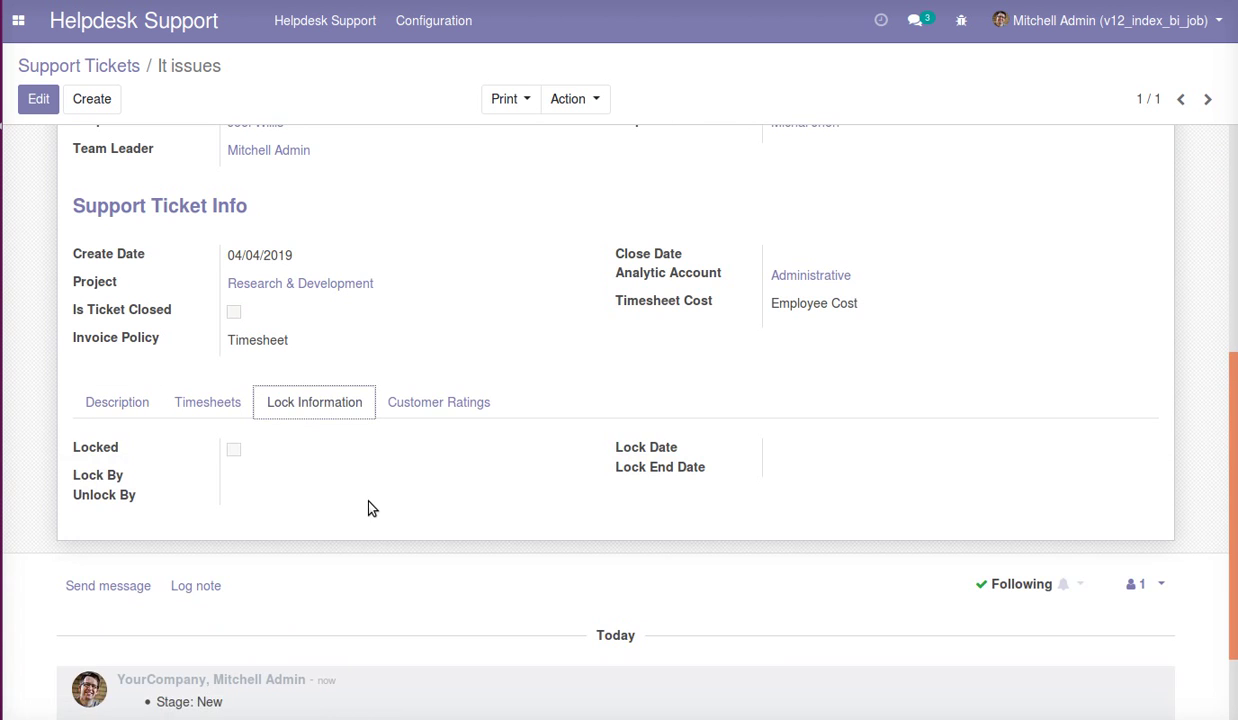
scroll(370, 508, "up", 5)
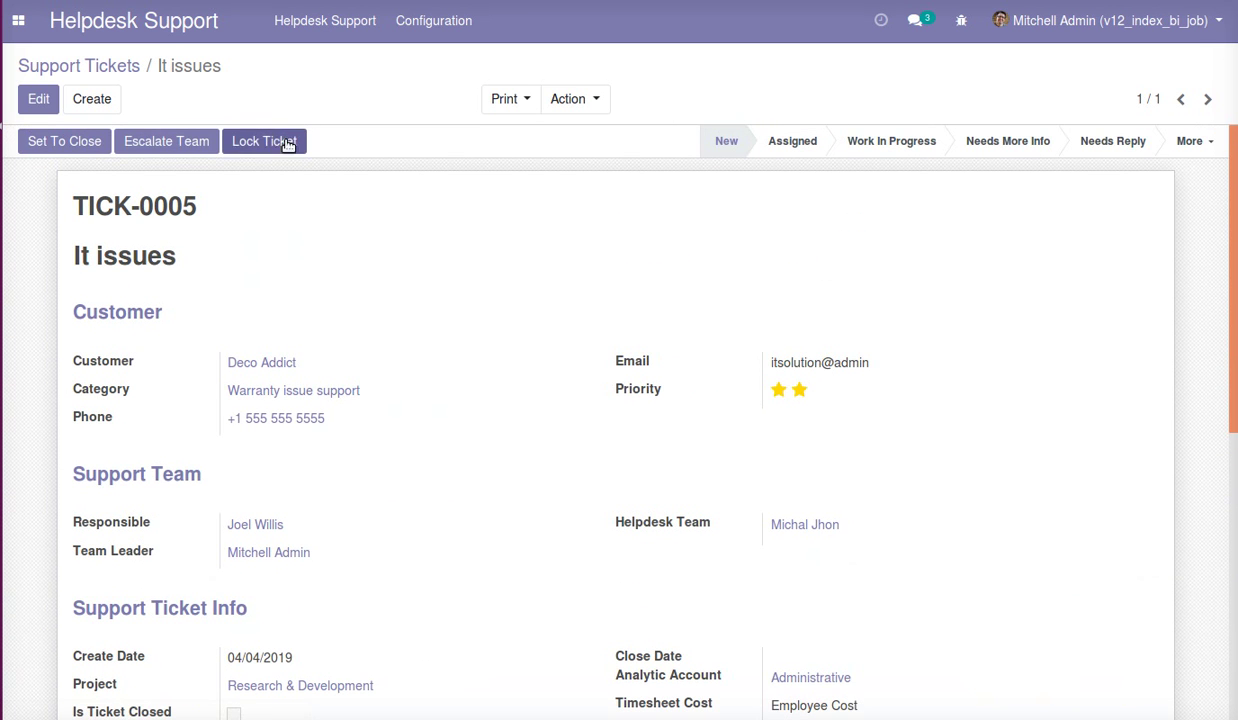
- Lock the ticket until 04/12/2019, confirming 'Are You Sure???' before locking
left_click(262, 146)
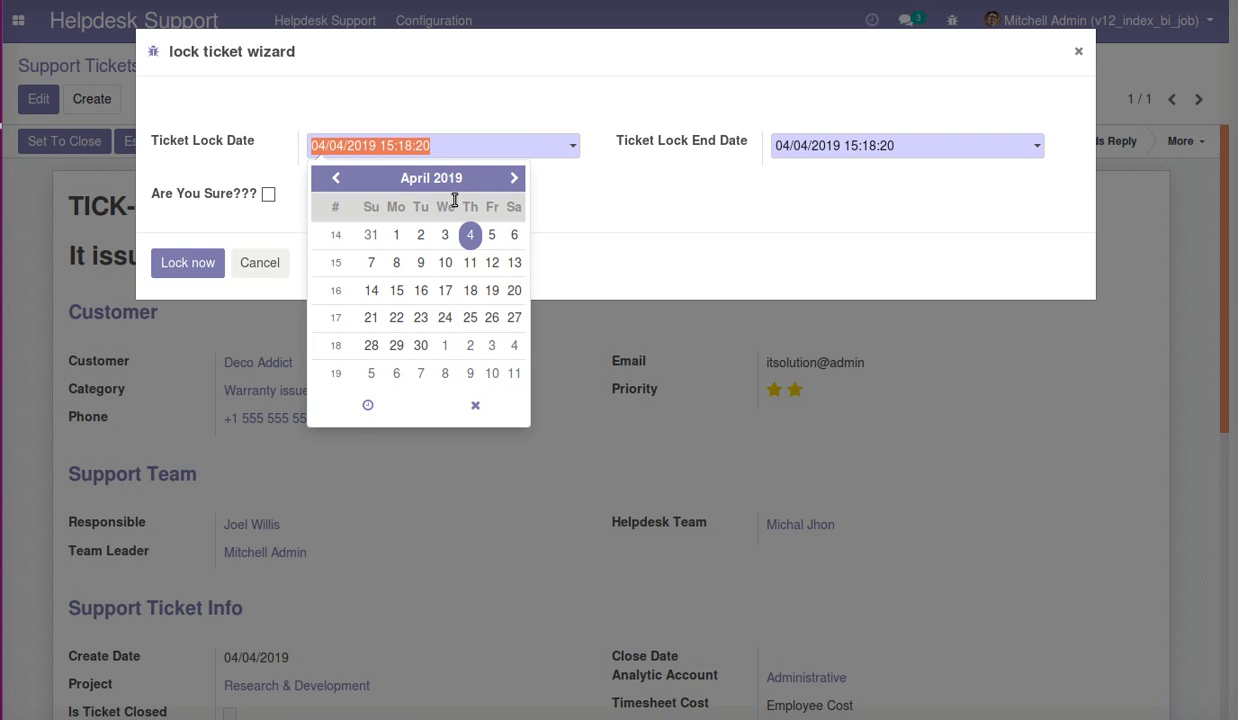
left_click(607, 196)
left_click(866, 157)
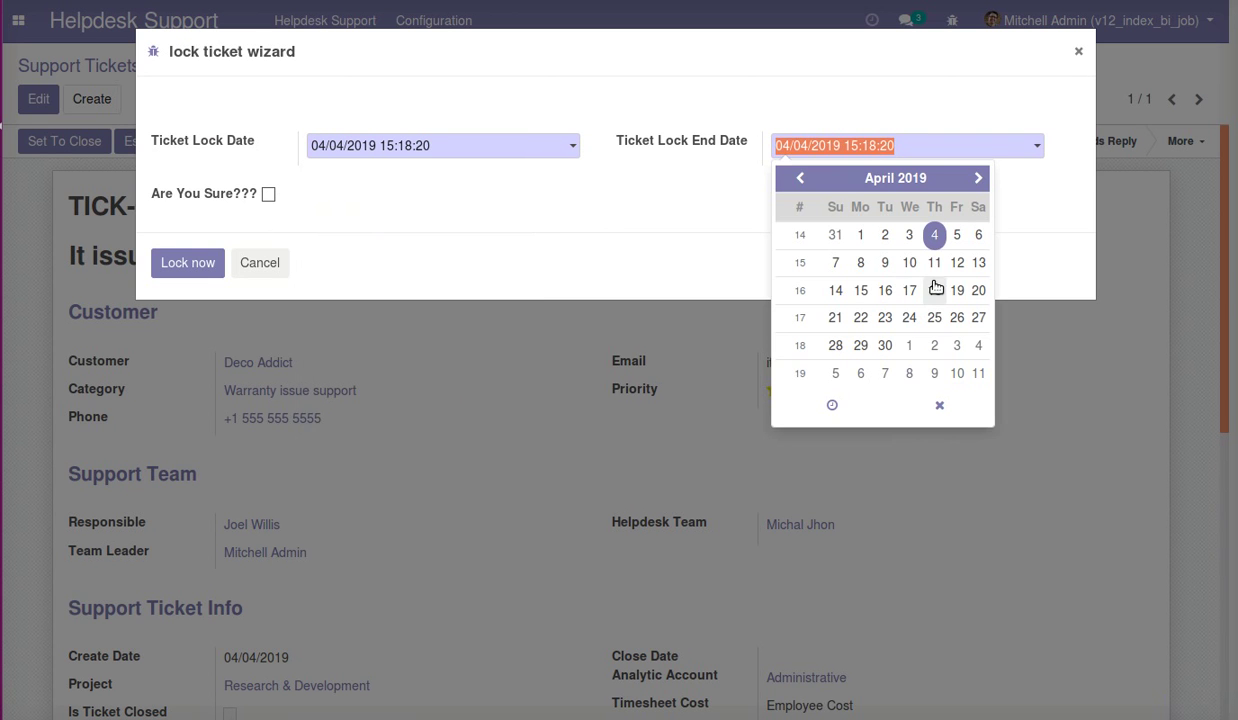
left_click(959, 264)
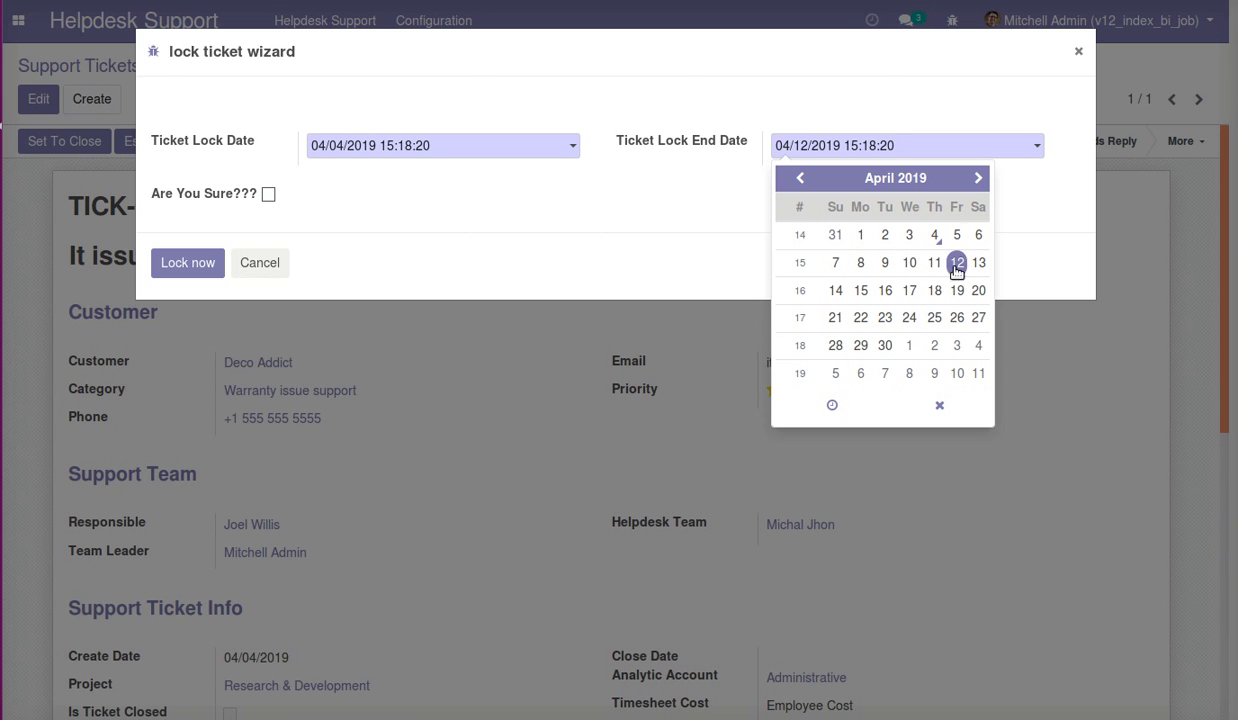
left_click(269, 195)
left_click(212, 260)
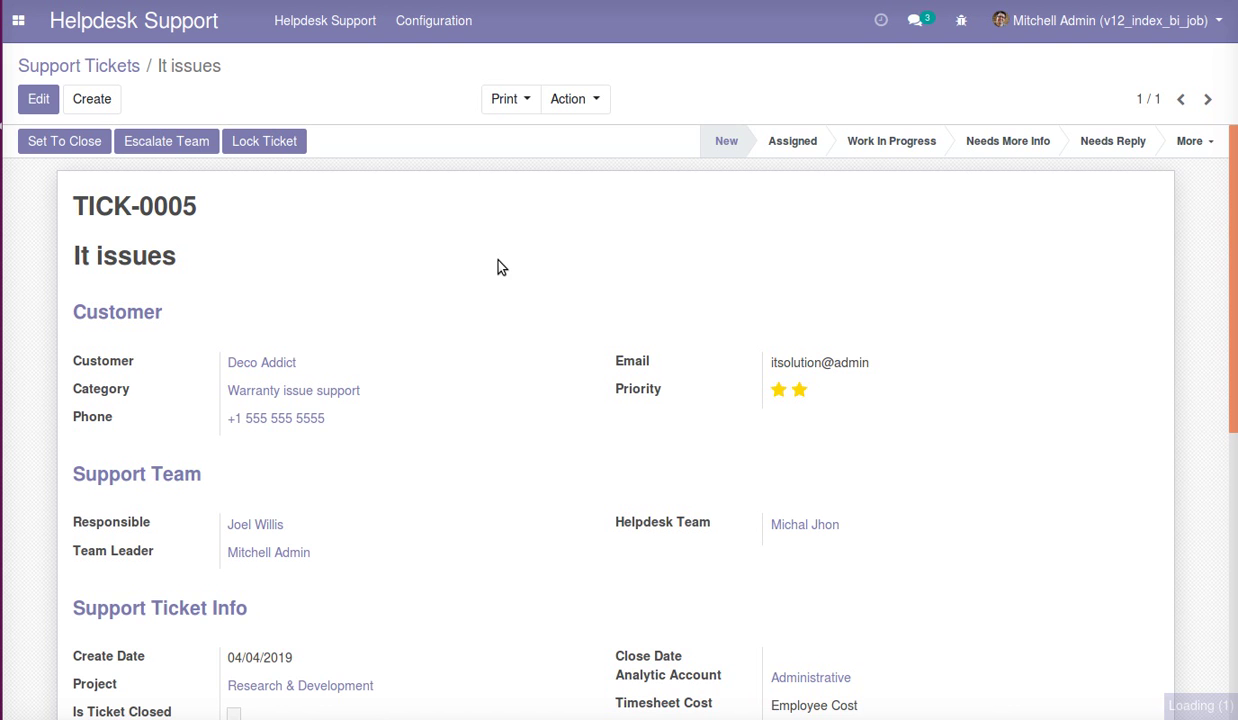
scroll(462, 456, "down", 8)
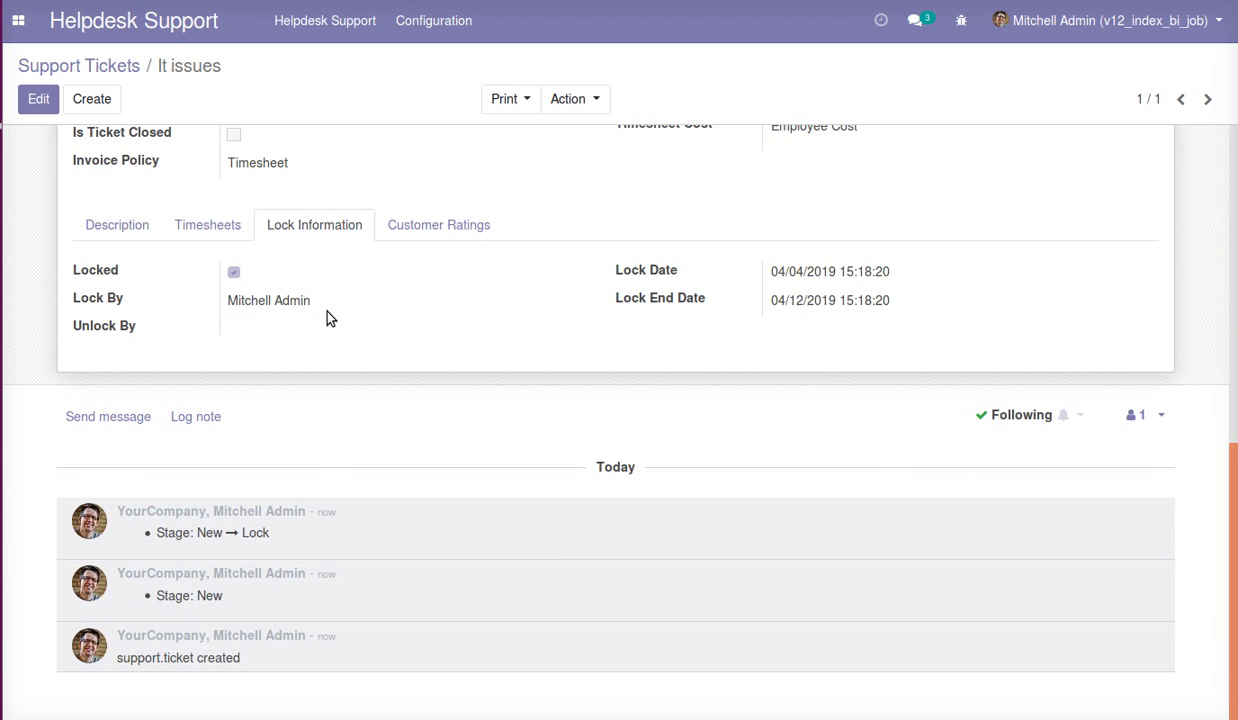
scroll(336, 358, "up", 8)
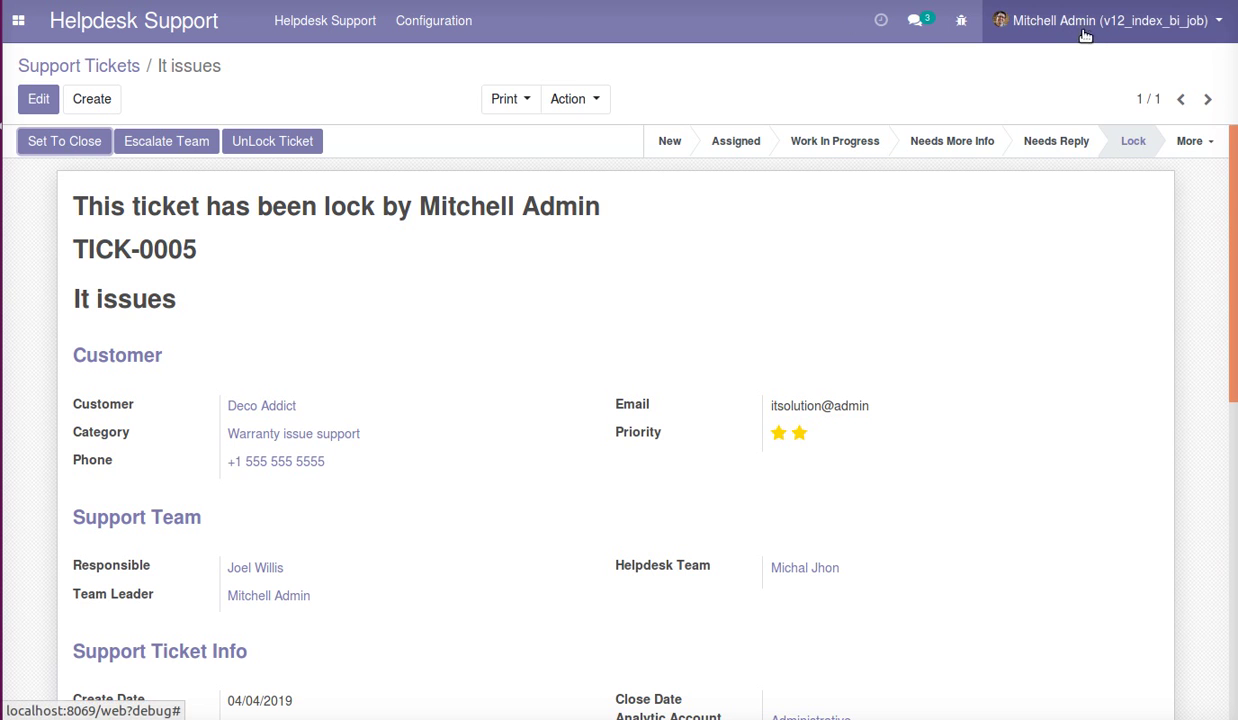
- Log out of the admin account and sign in as the demo user, declining the browser's save-login offer
left_click(1045, 24)
left_click(1027, 202)
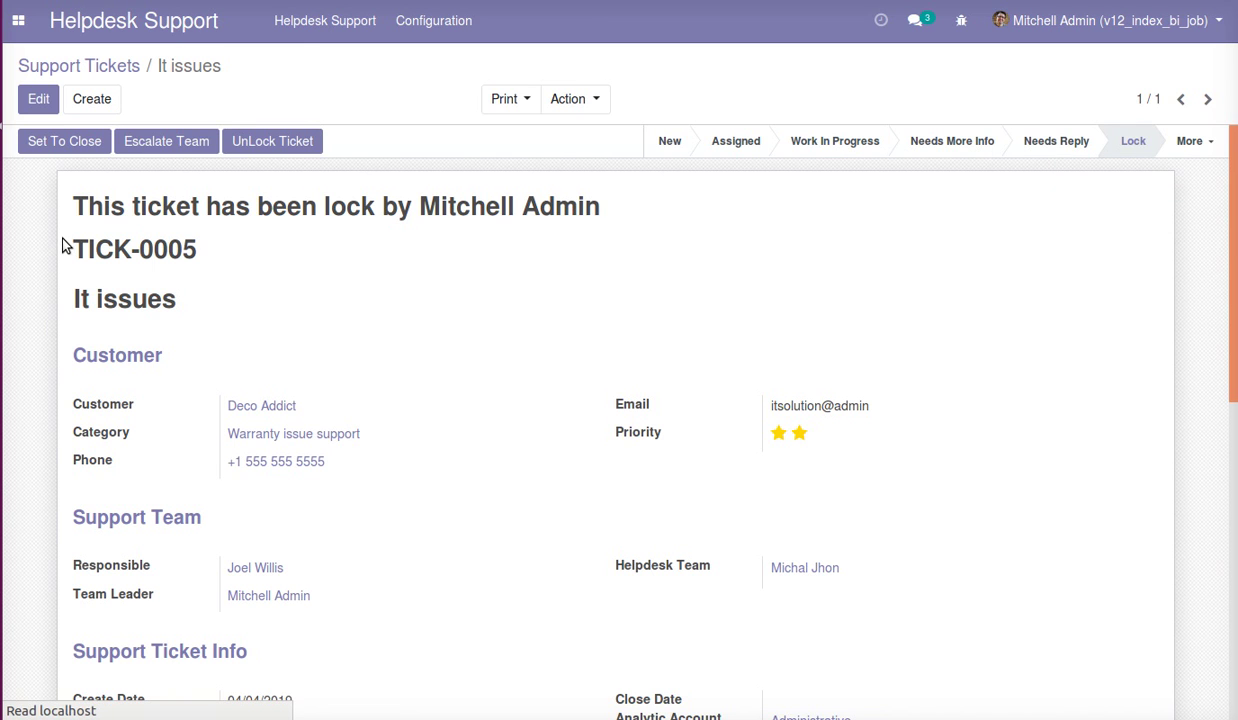
left_click(525, 236)
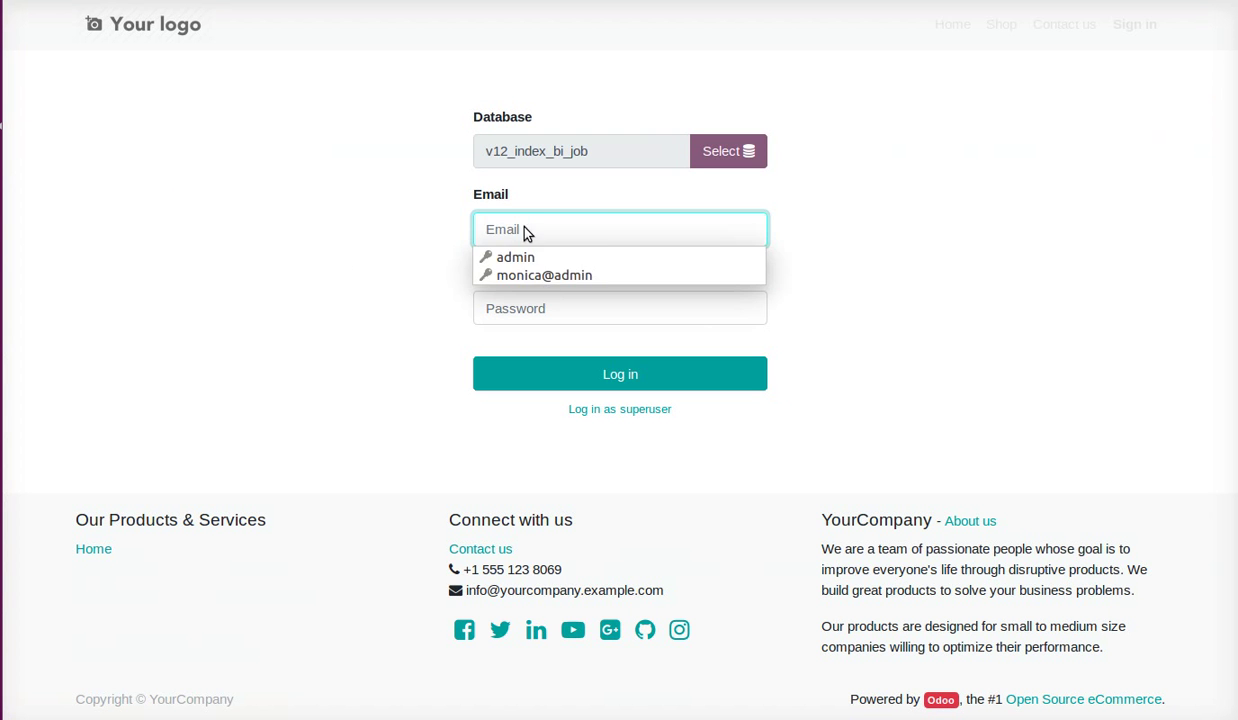
type("demo")
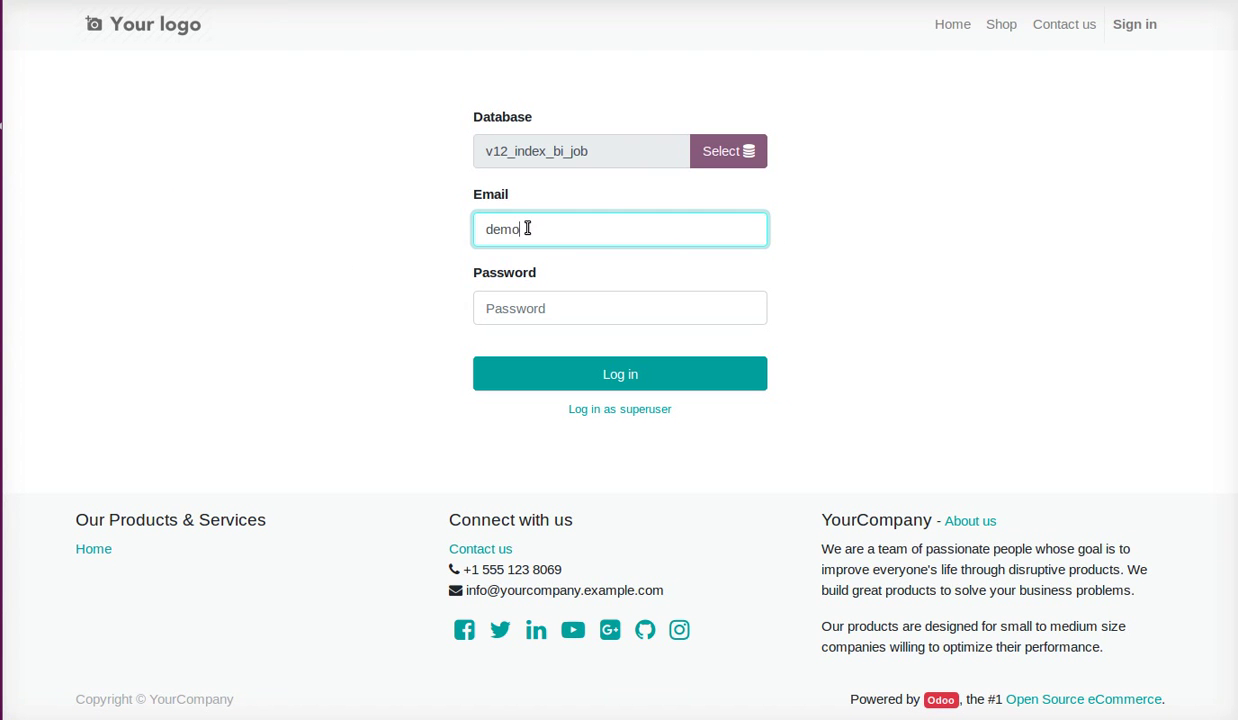
left_click(518, 314)
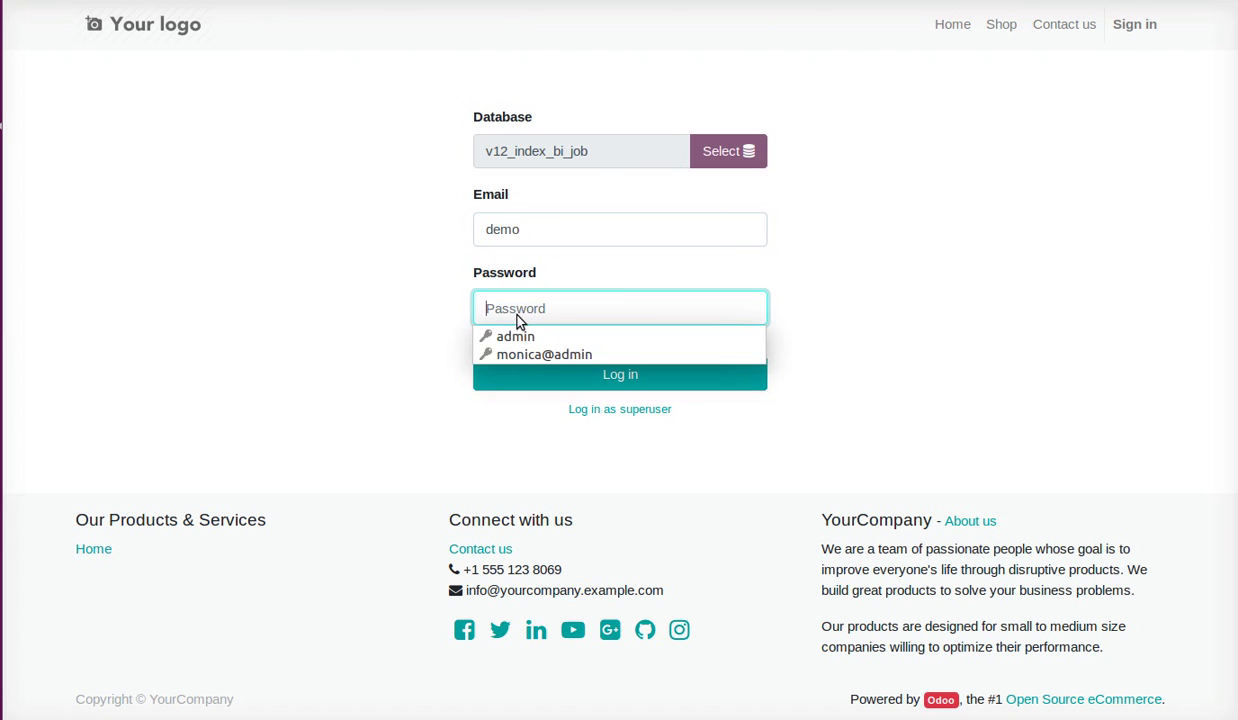
type("de")
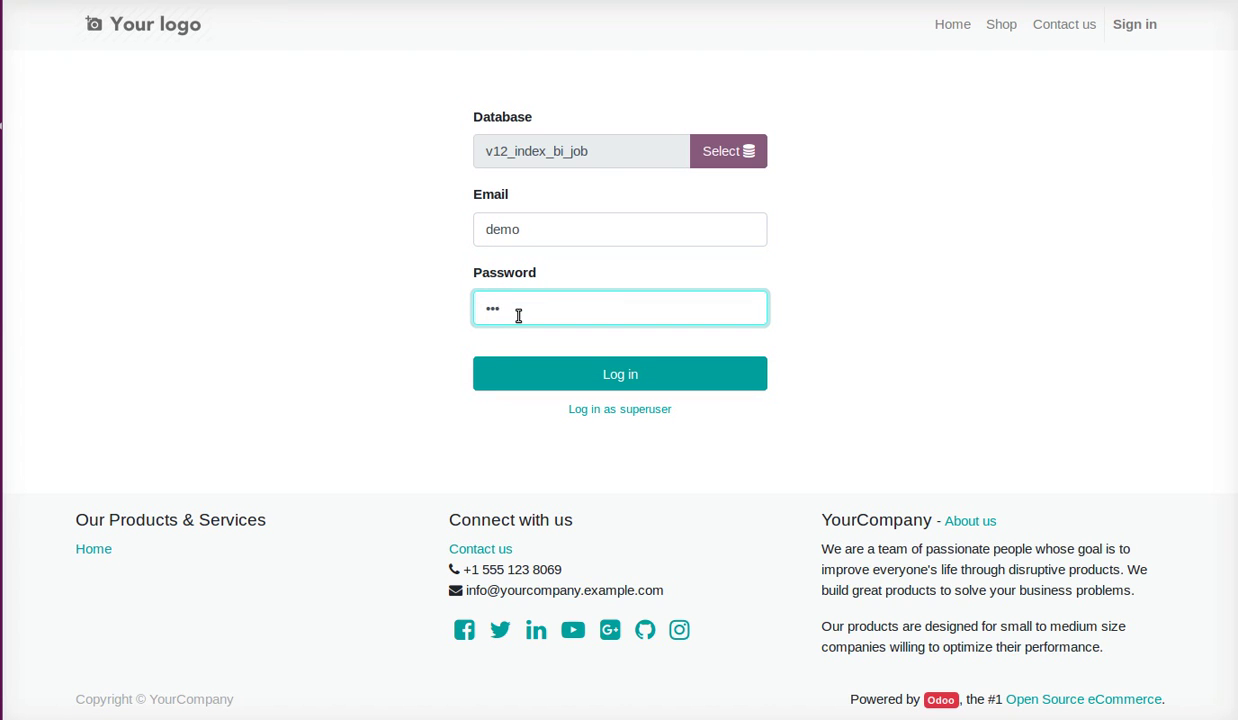
left_click(528, 375)
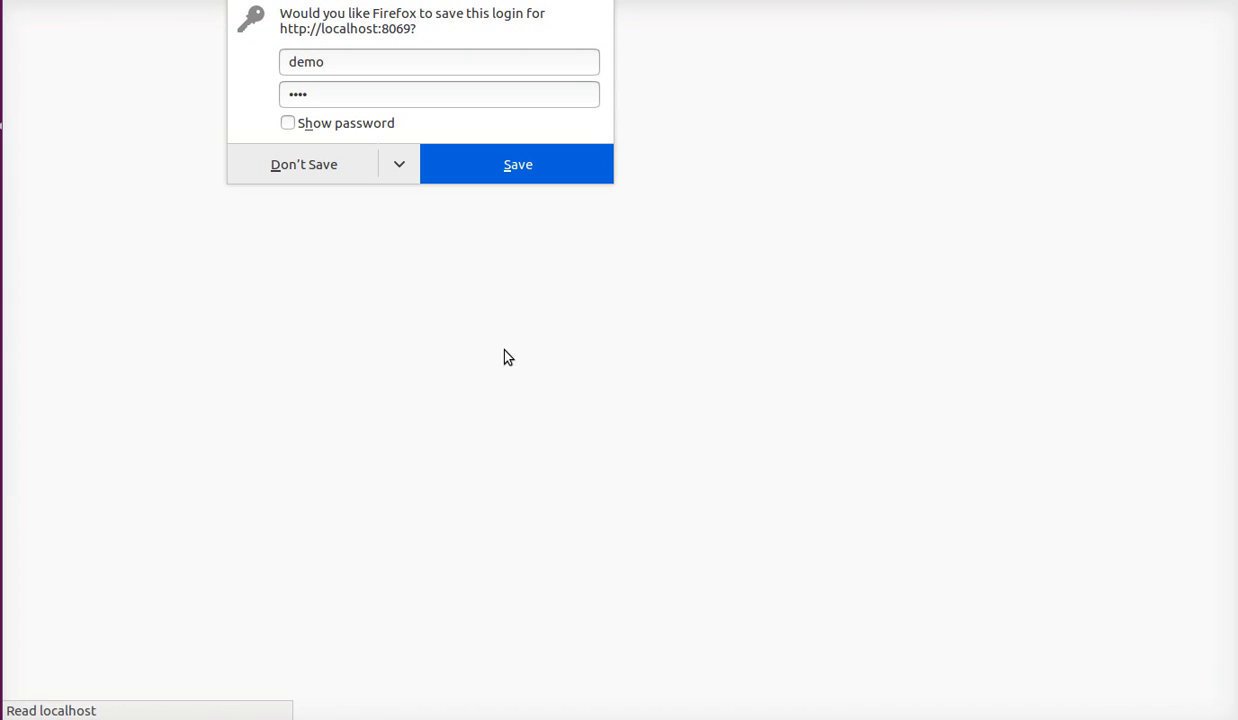
left_click(312, 172)
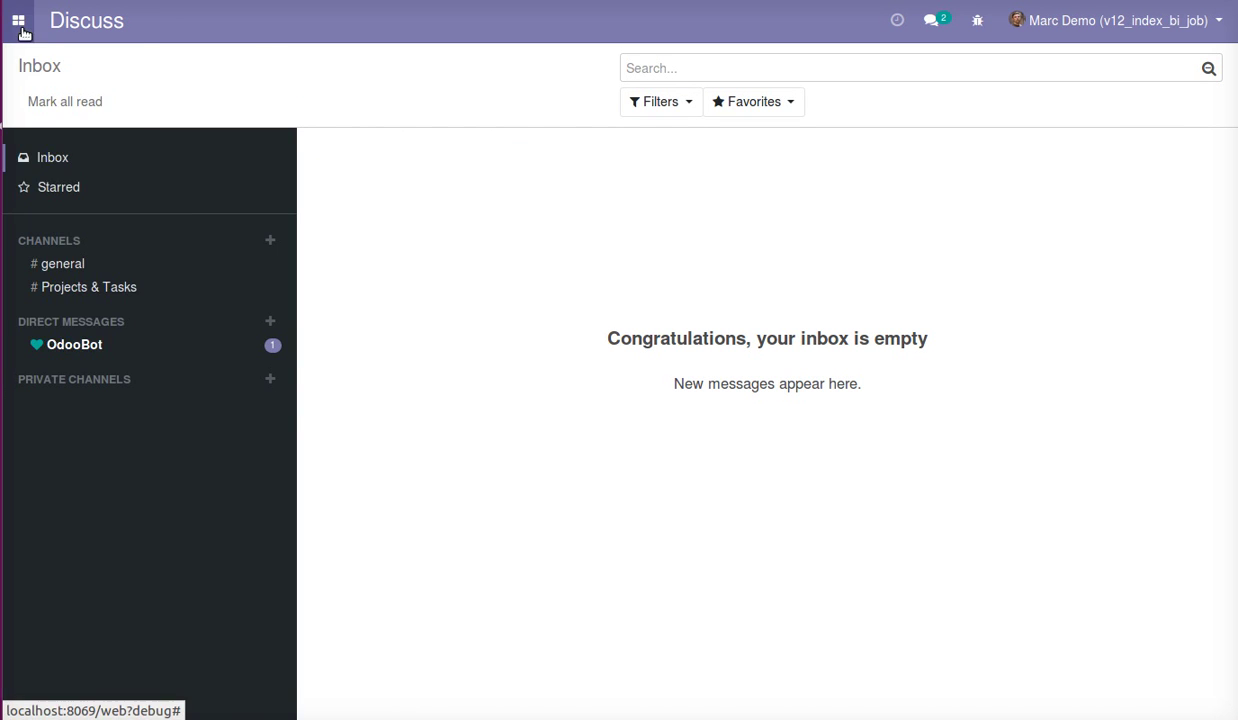
- Open the It issues ticket in Helpdesk Support and try unlocking it, which is refused
left_click(18, 20)
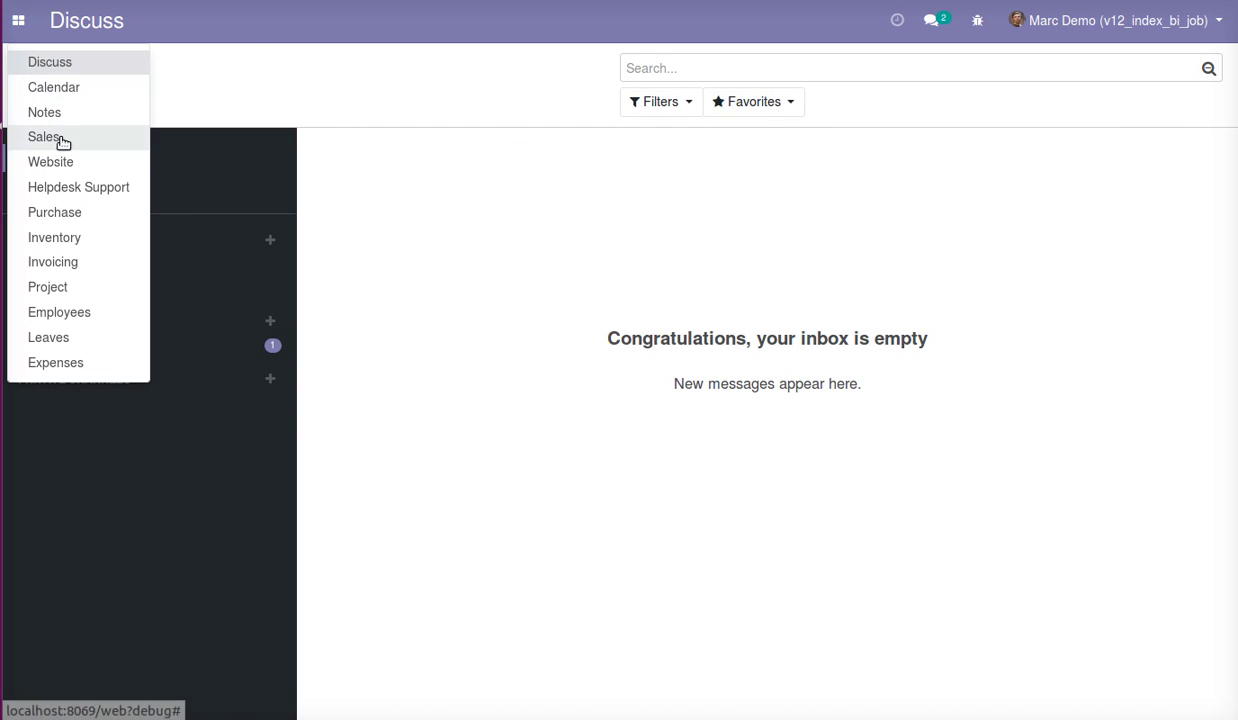
left_click(84, 193)
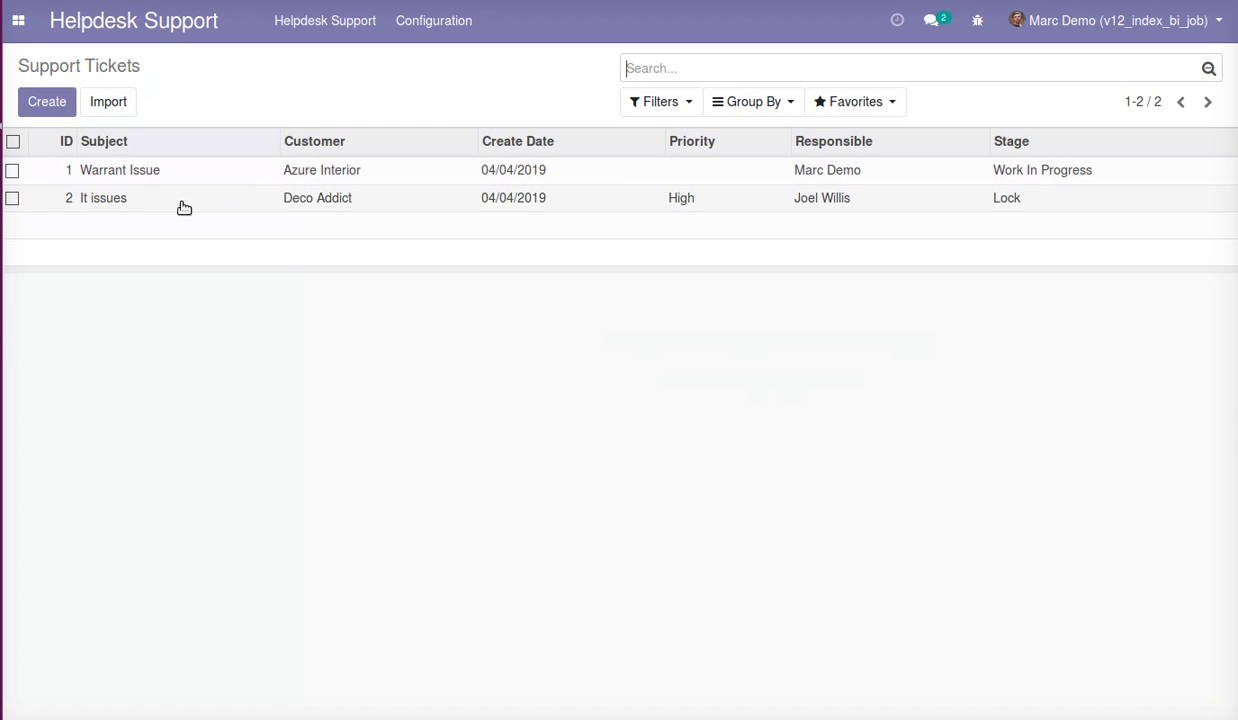
left_click(242, 209)
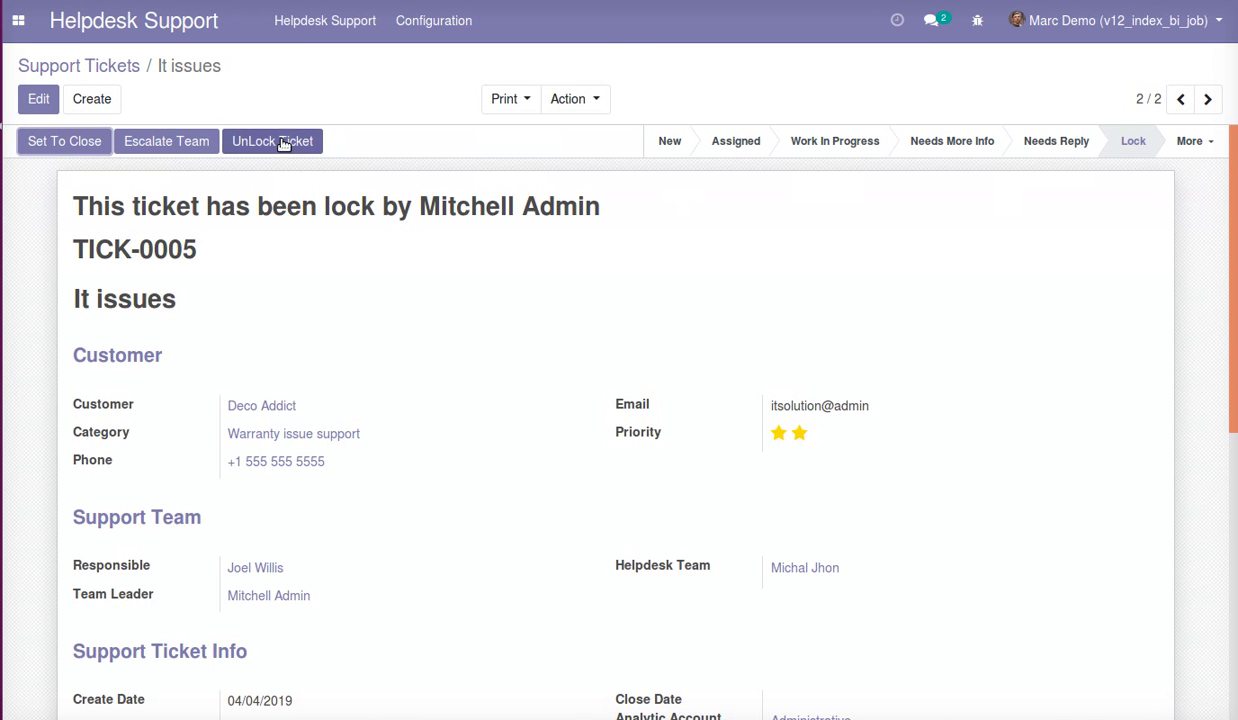
left_click(285, 141)
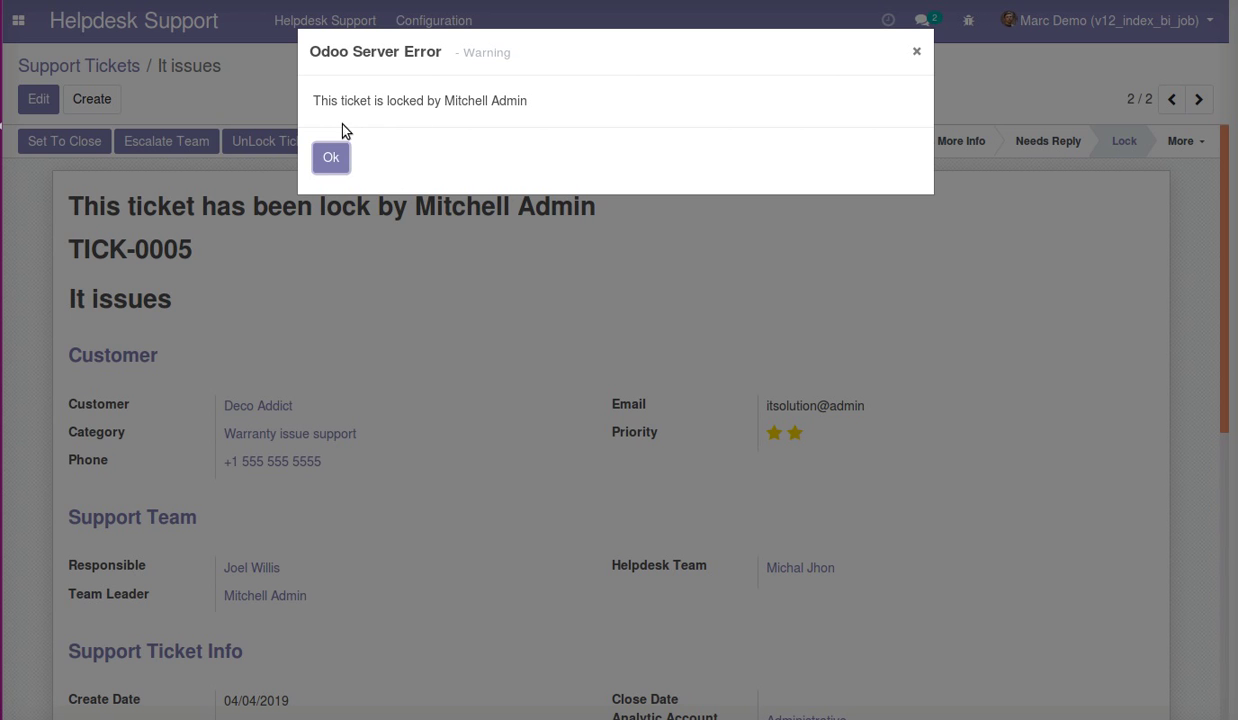
left_click(331, 157)
- Check the ticket's Timesheets and Lock Information tabs
scroll(340, 440, "down", 3)
scroll(350, 443, "down", 3)
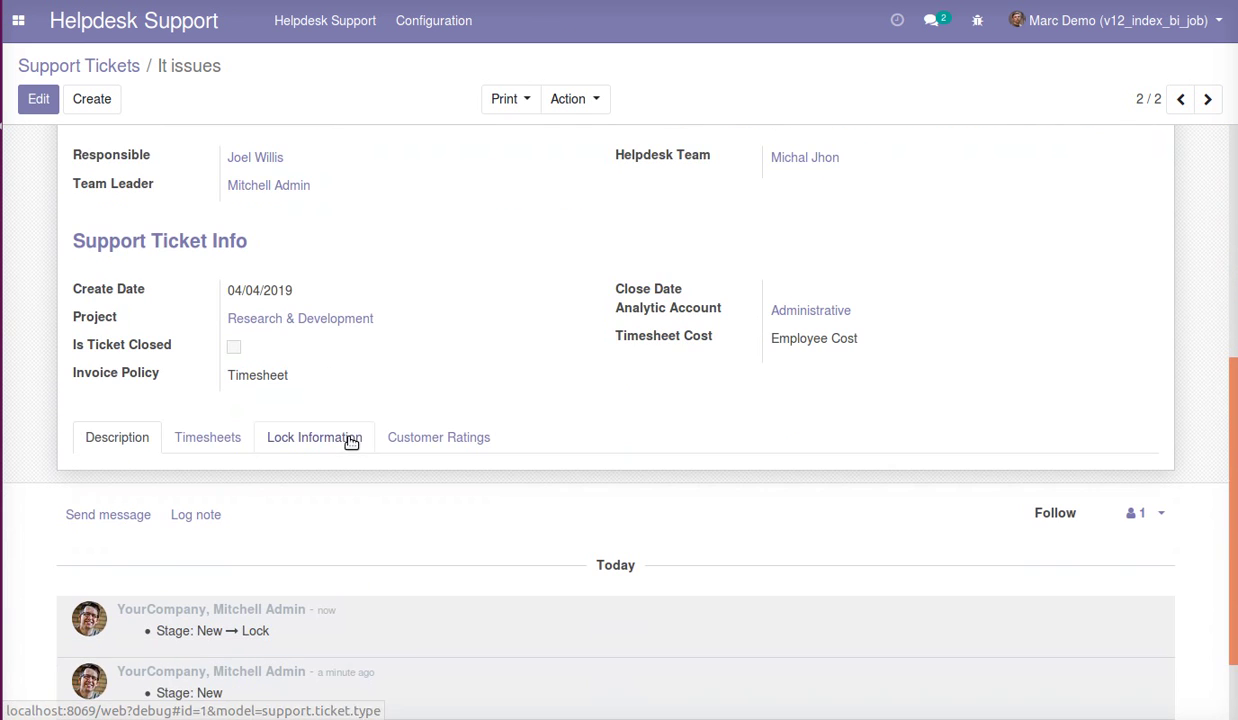
left_click(222, 438)
left_click(298, 440)
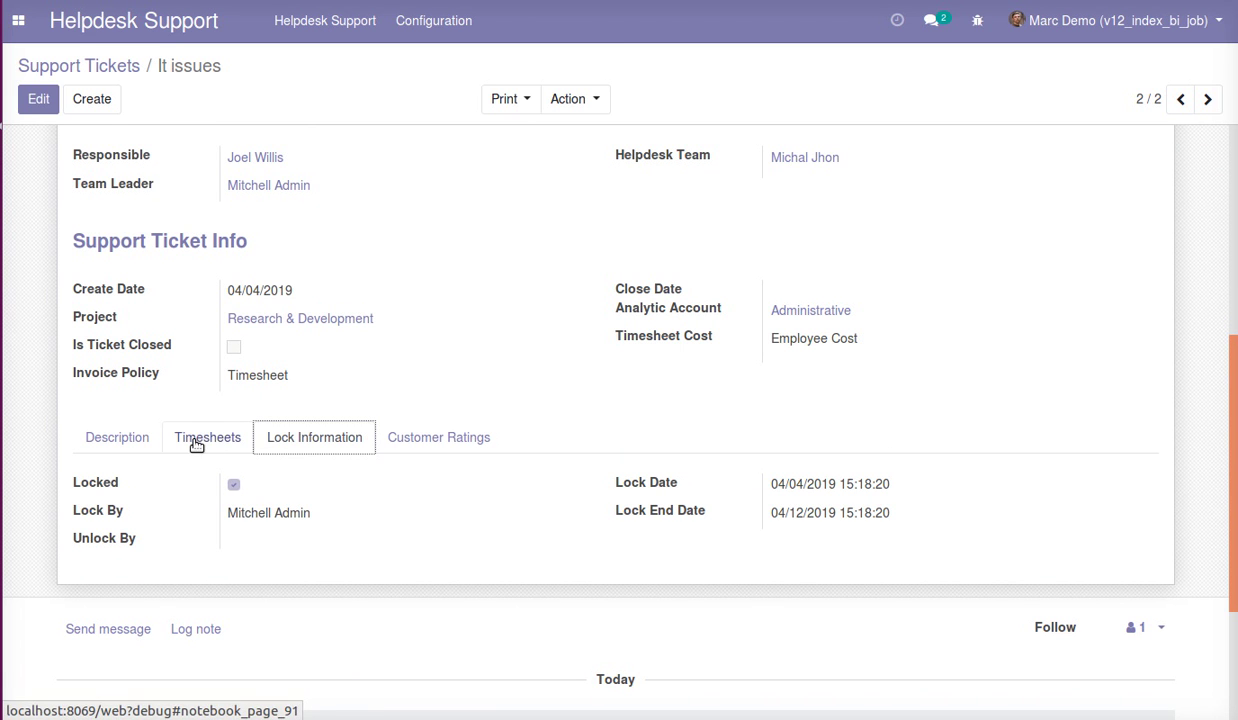
scroll(285, 535, "up", 5)
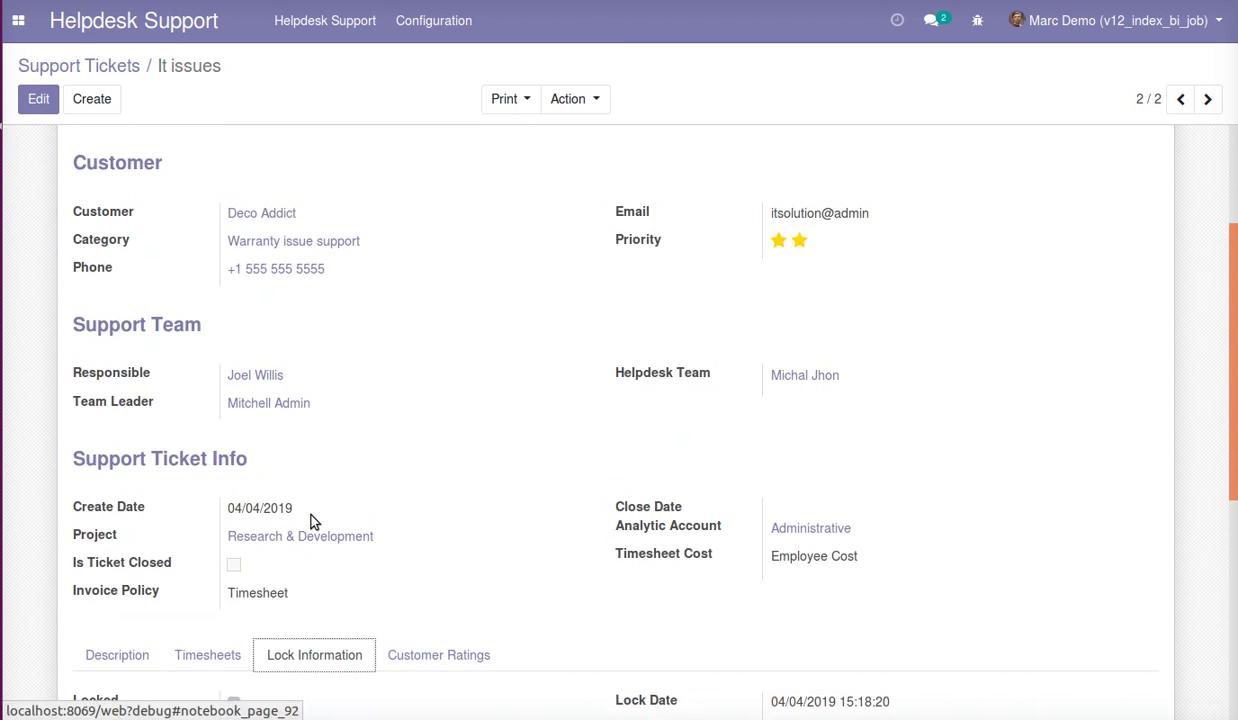
- Try changing the customer to an Azure Interior contact, then discard the refused edit
left_click(38, 98)
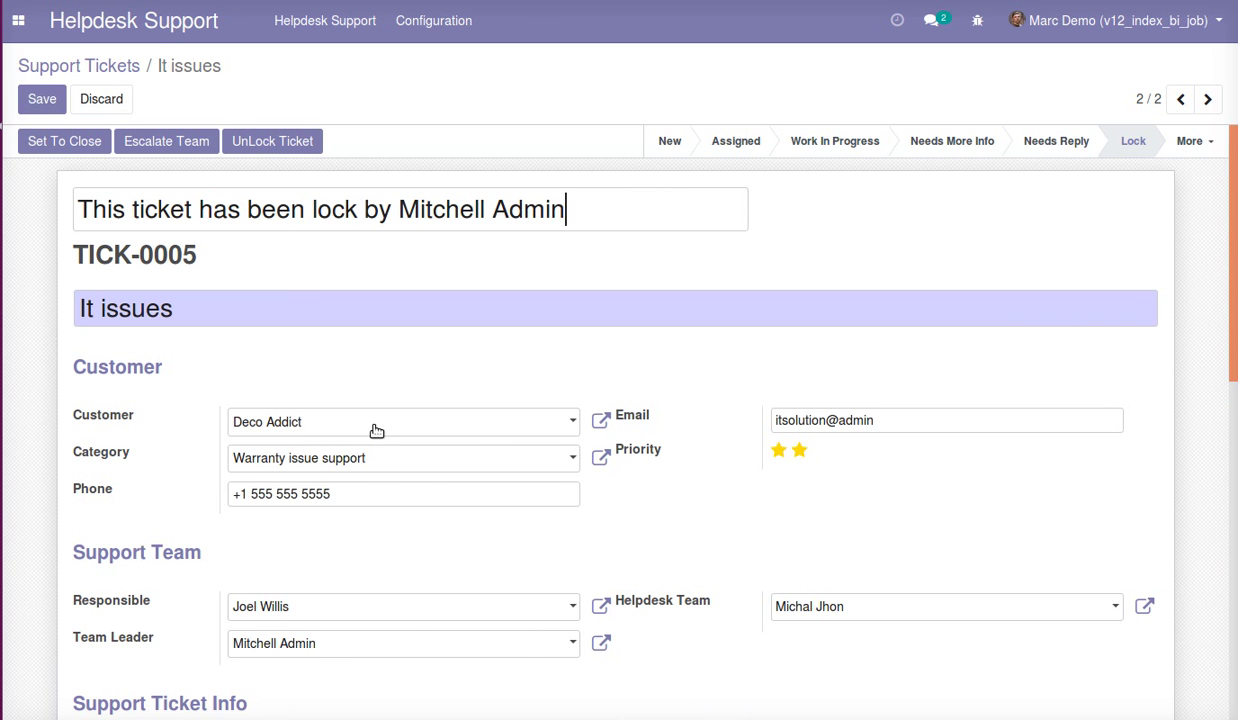
left_click(372, 430)
left_click(367, 481)
left_click(42, 98)
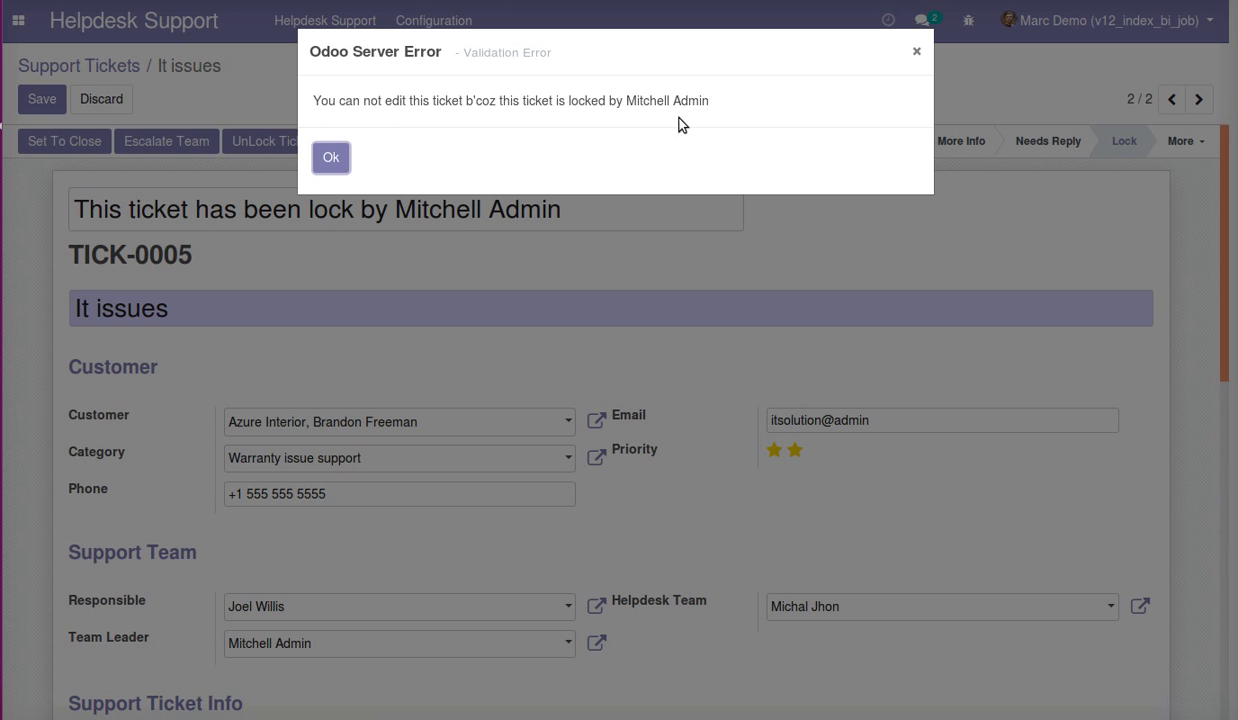
left_click(330, 157)
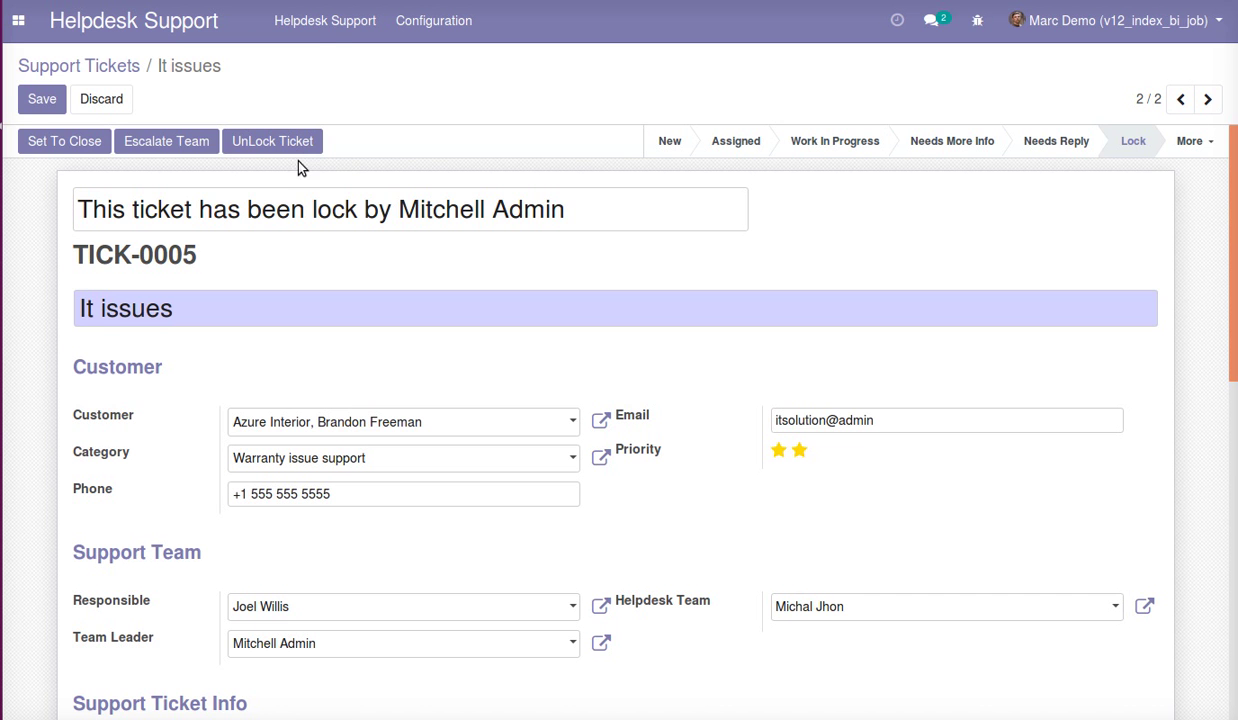
left_click(101, 98)
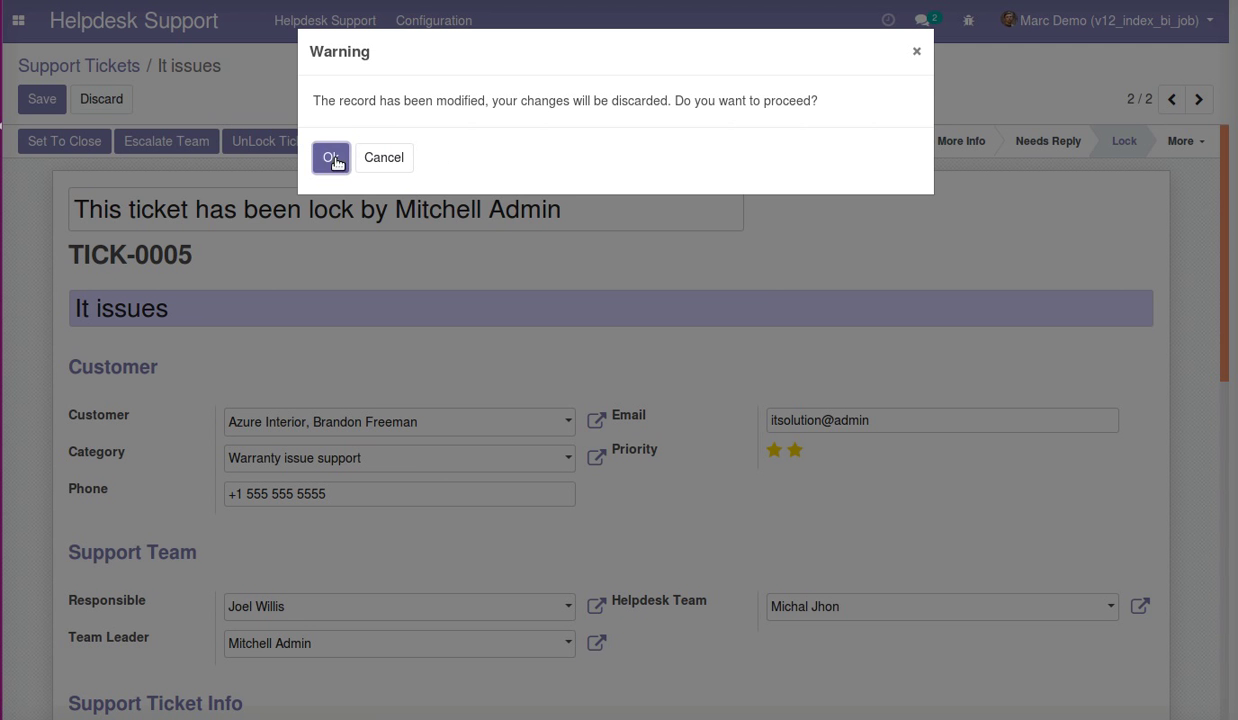
key("Return")
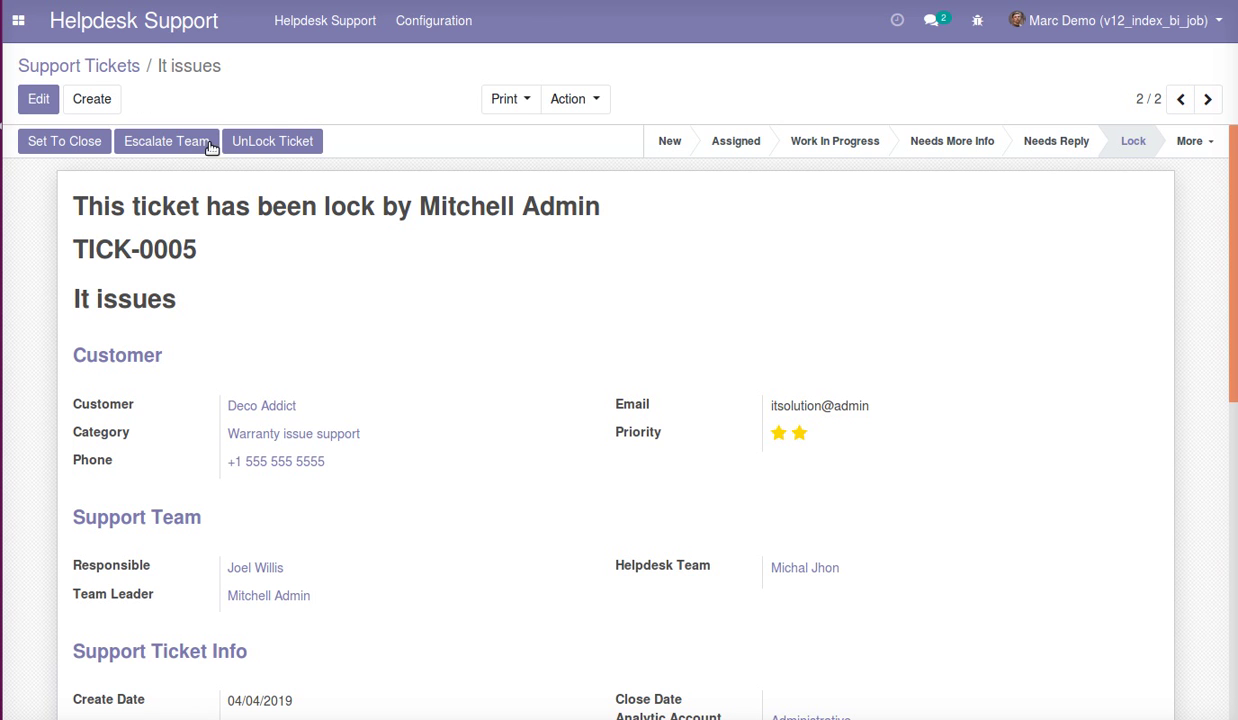
- Retry unlocking the ticket, which is refused again, and open the user menu
left_click(269, 147)
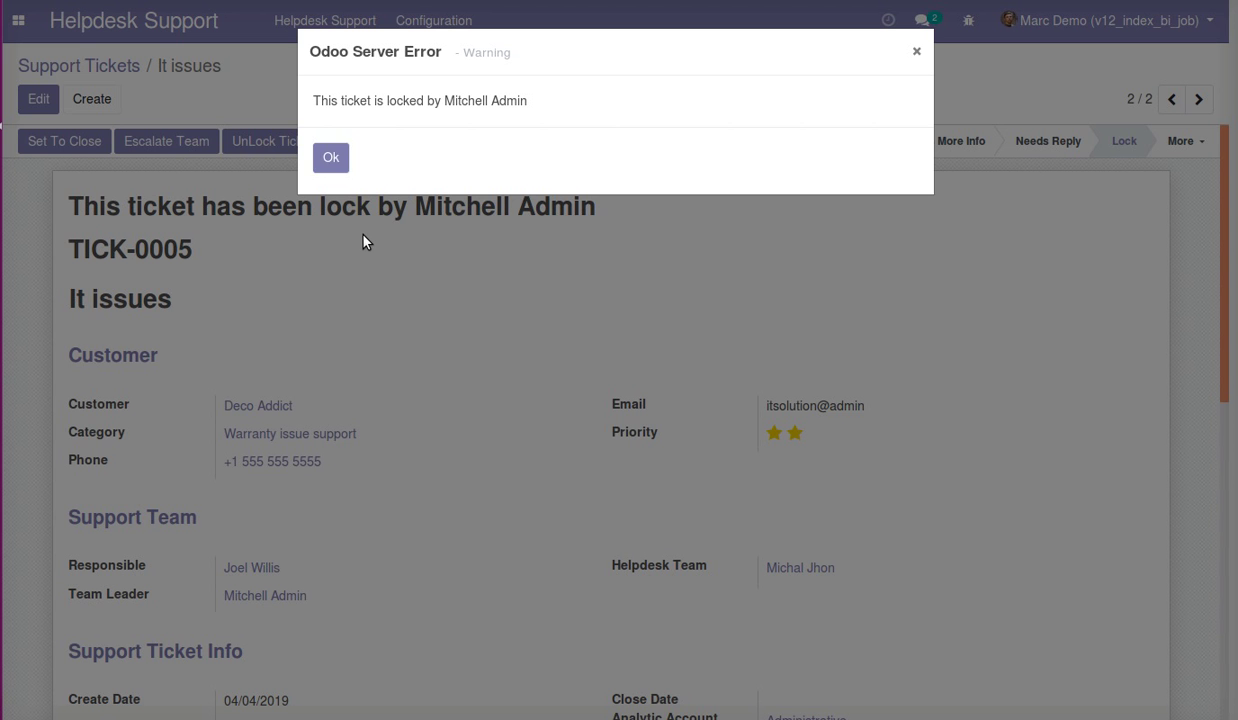
left_click(331, 158)
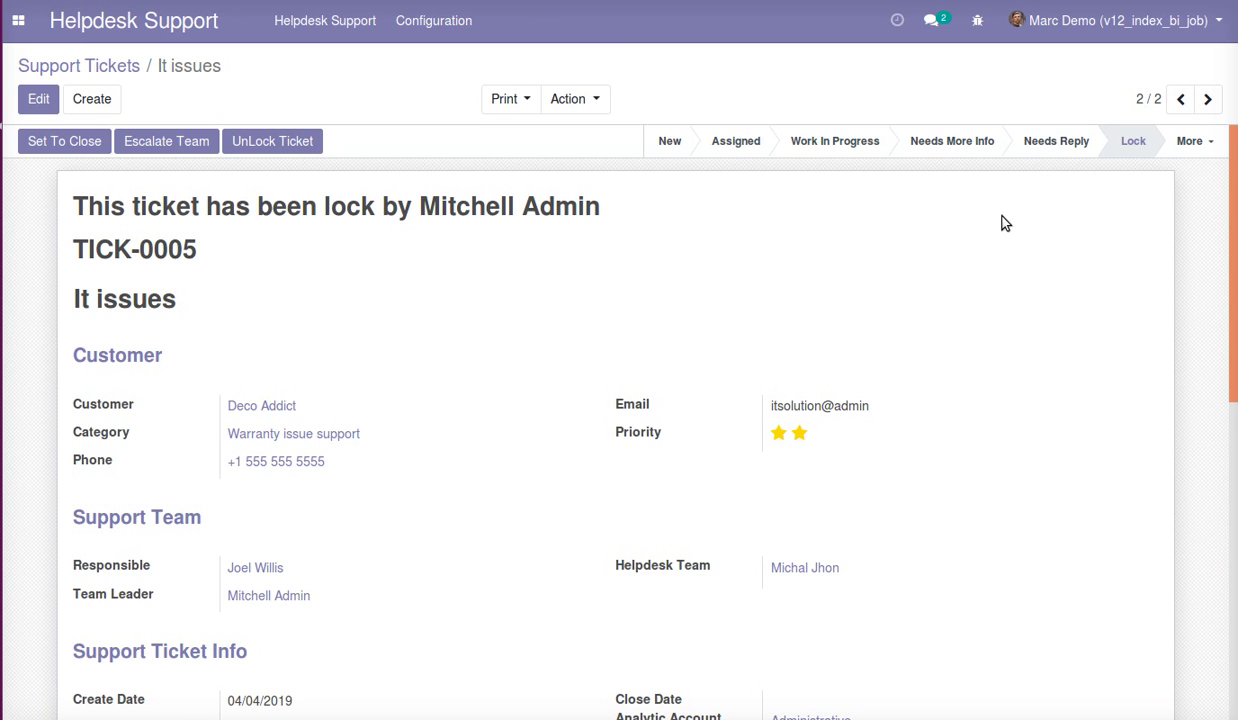
left_click(1077, 22)
- Log out of the demo account and sign back in as the administrator
left_click(1044, 204)
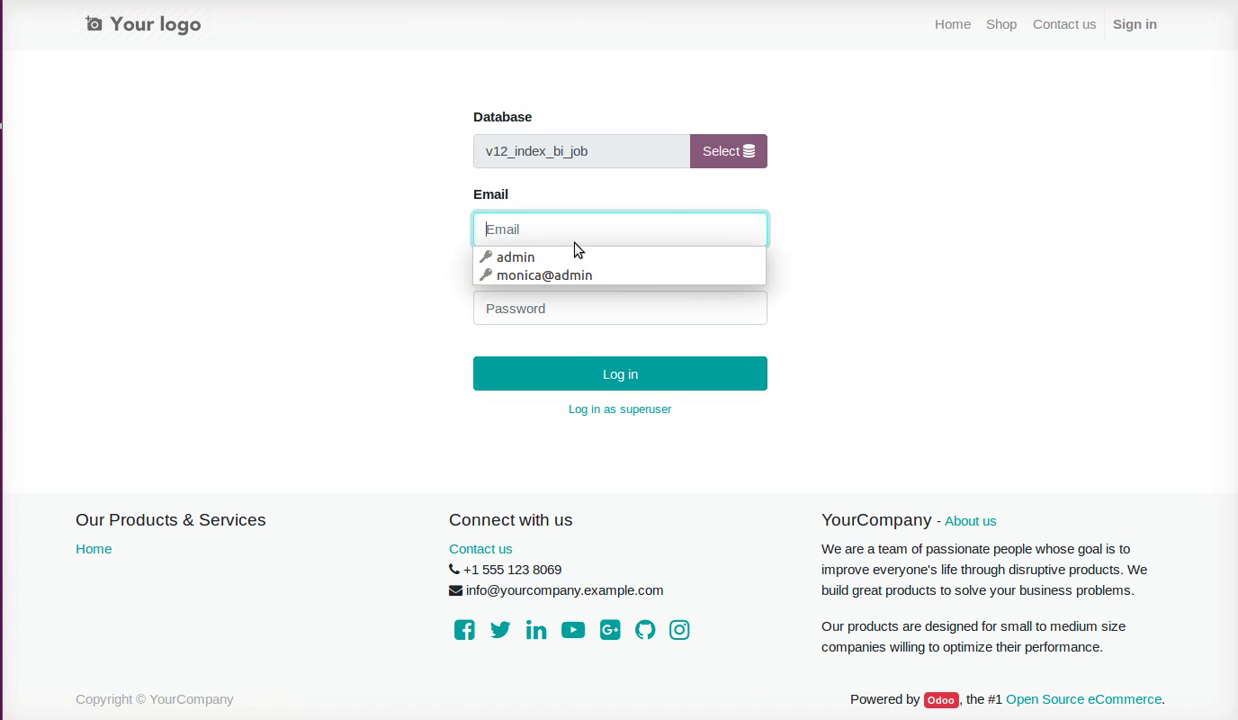
left_click(515, 257)
left_click(548, 366)
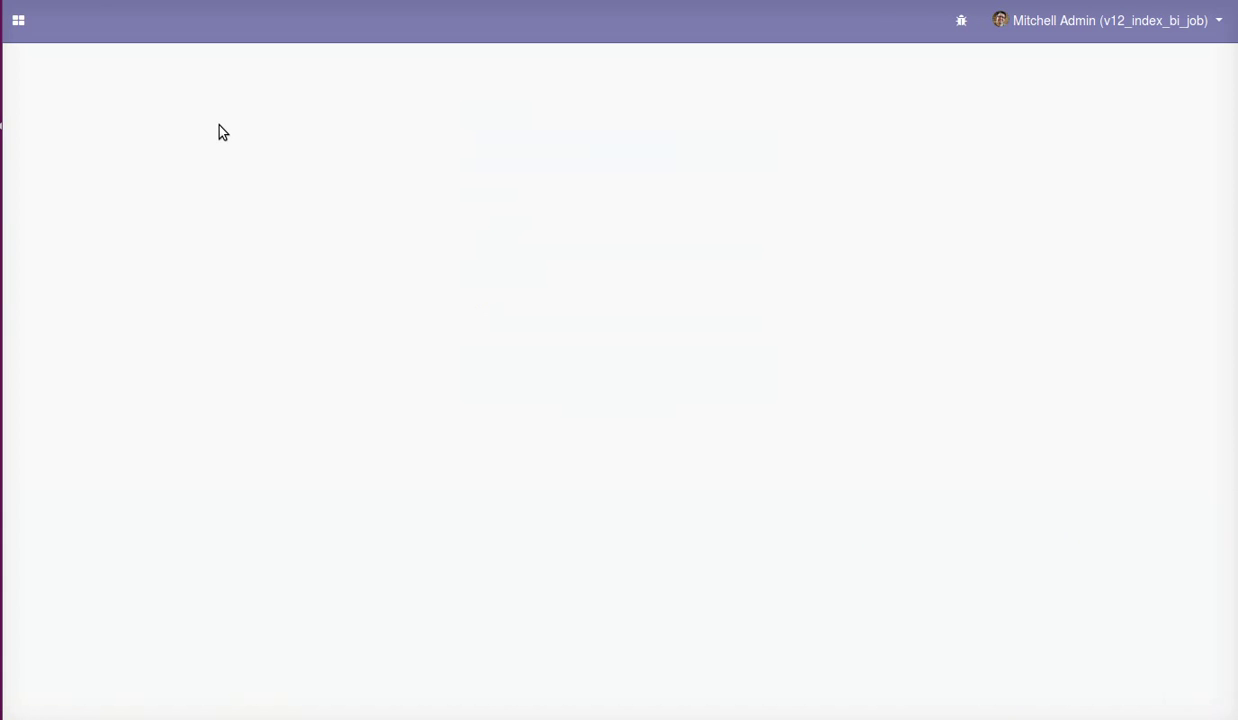
- Open the It issues ticket from Helpdesk Support
left_click(18, 20)
left_click(97, 188)
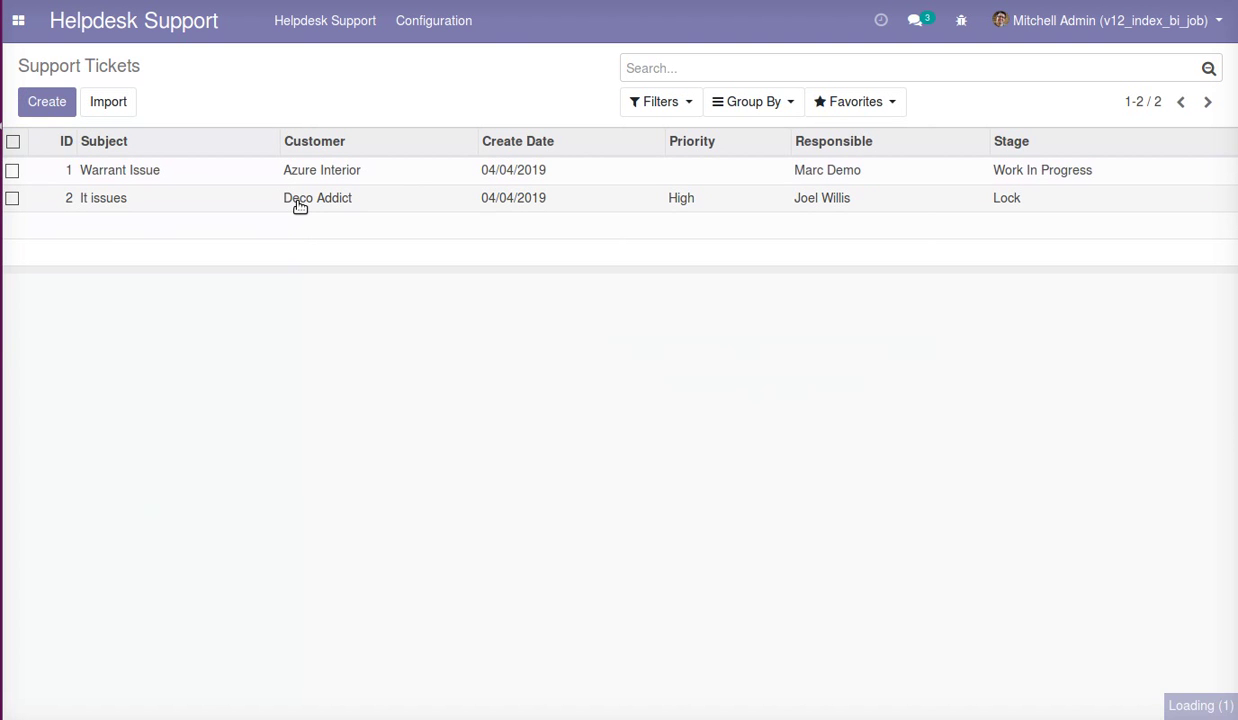
left_click(300, 206)
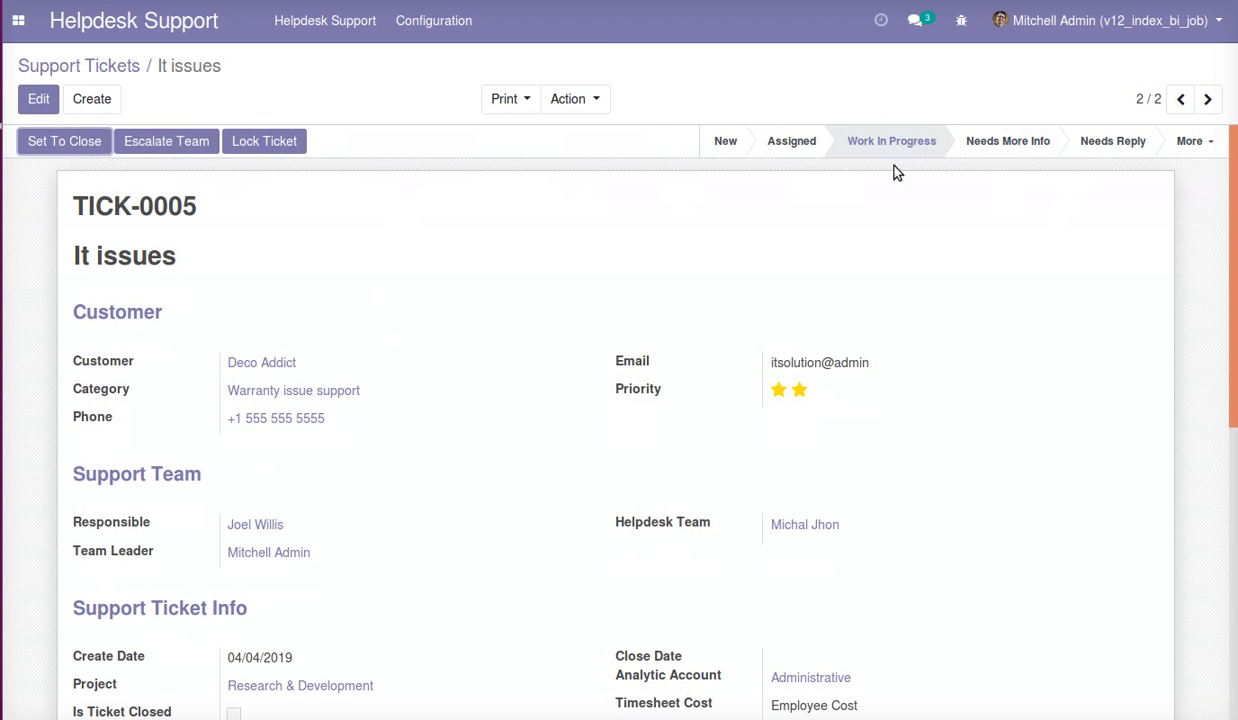
- View the It issues ticket's Lock Information tab, showing the Locked box cleared
scroll(690, 365, "down", 5)
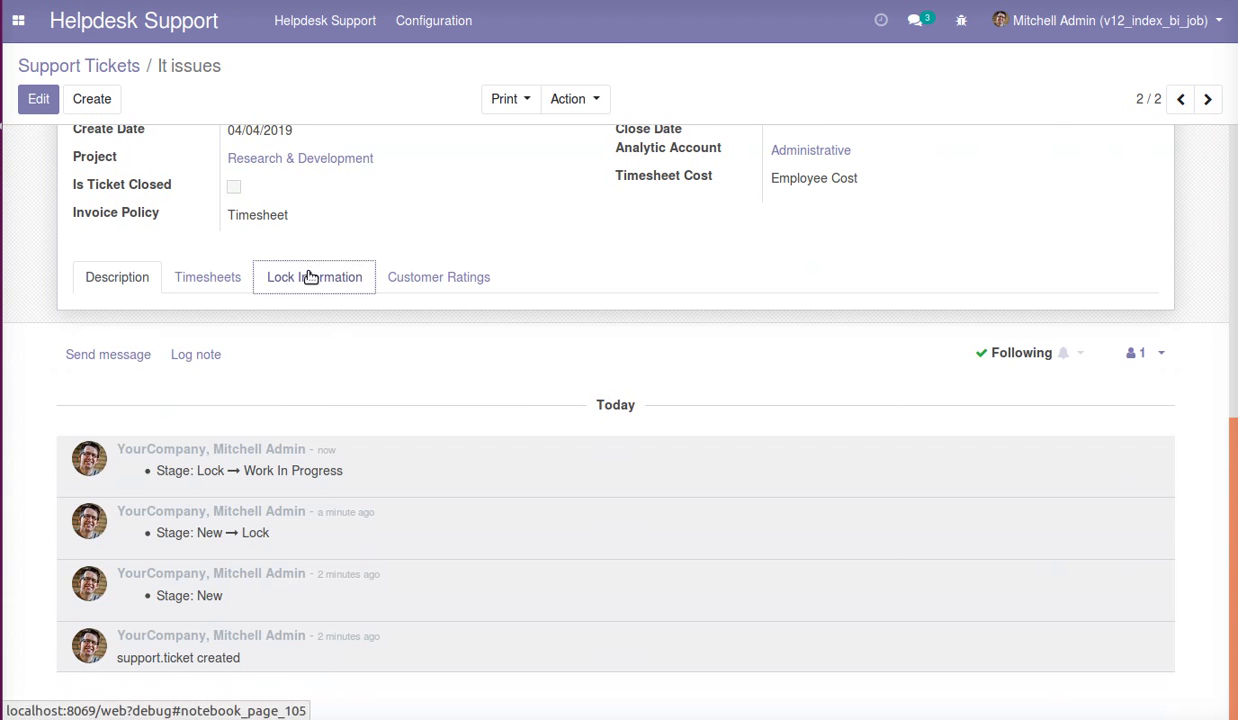
left_click(311, 277)
scroll(440, 397, "up", 1)
scroll(443, 390, "up", 6)
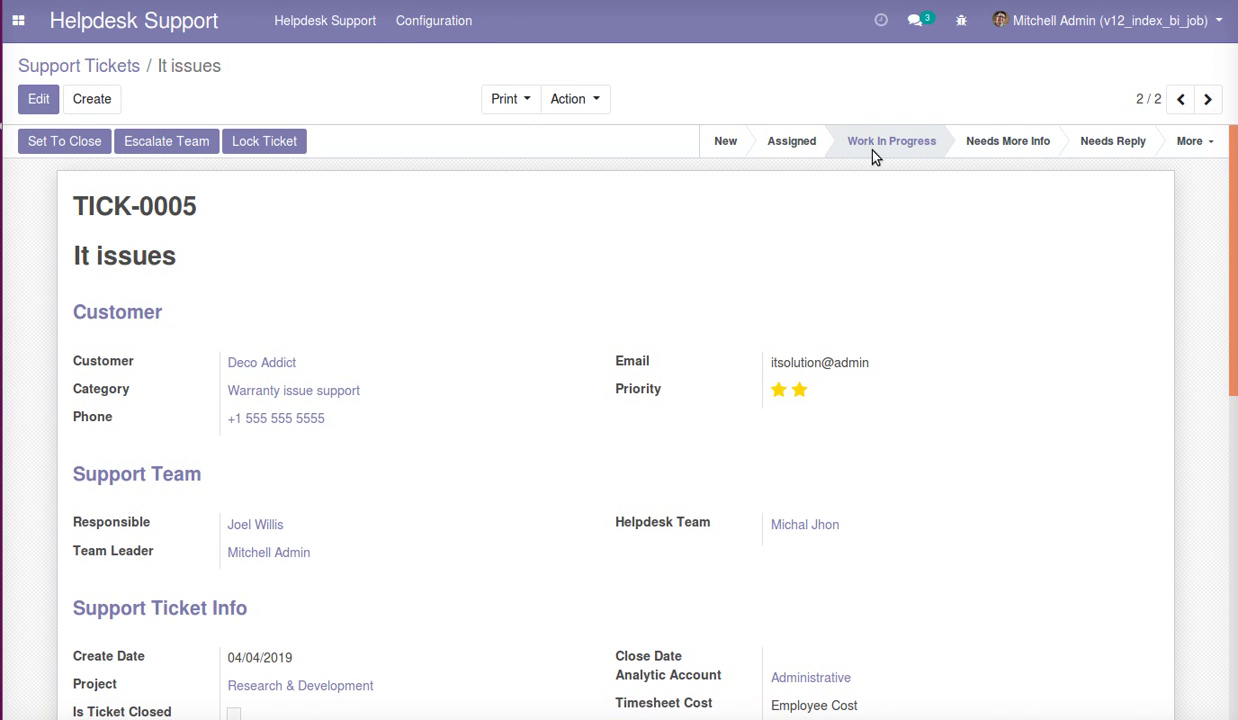
- Go to the Website app's configuration Settings page
left_click(18, 20)
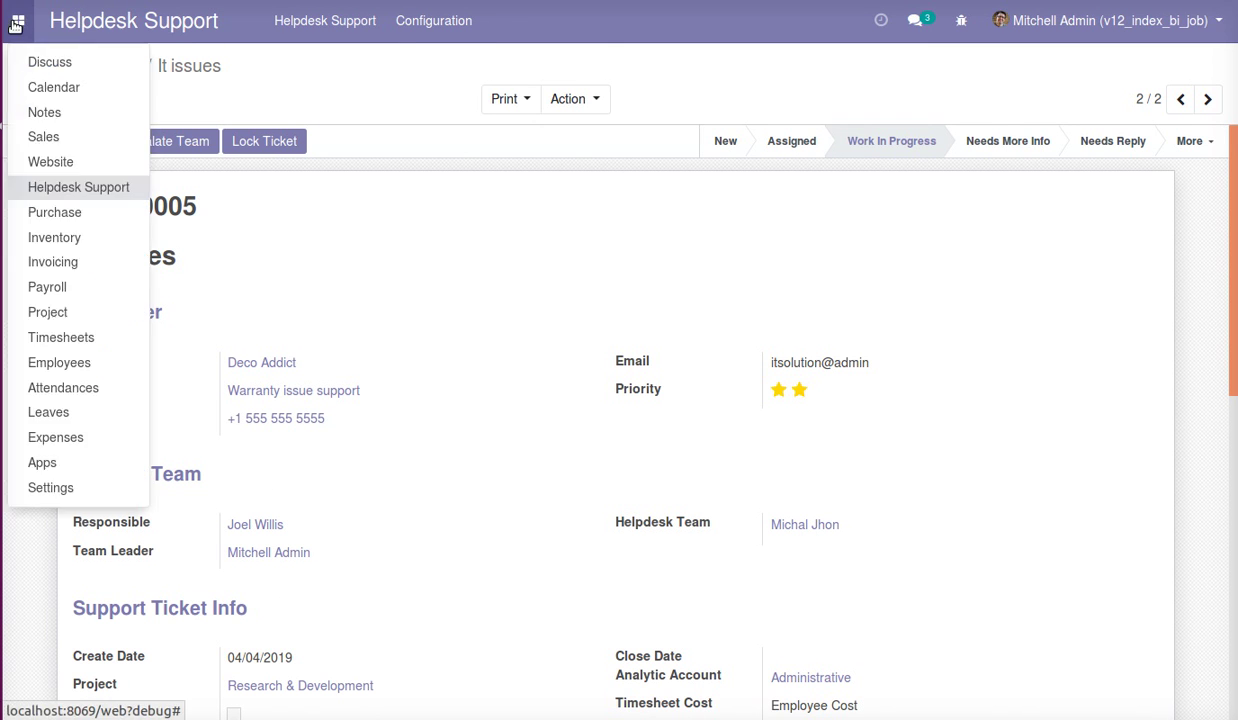
left_click(43, 152)
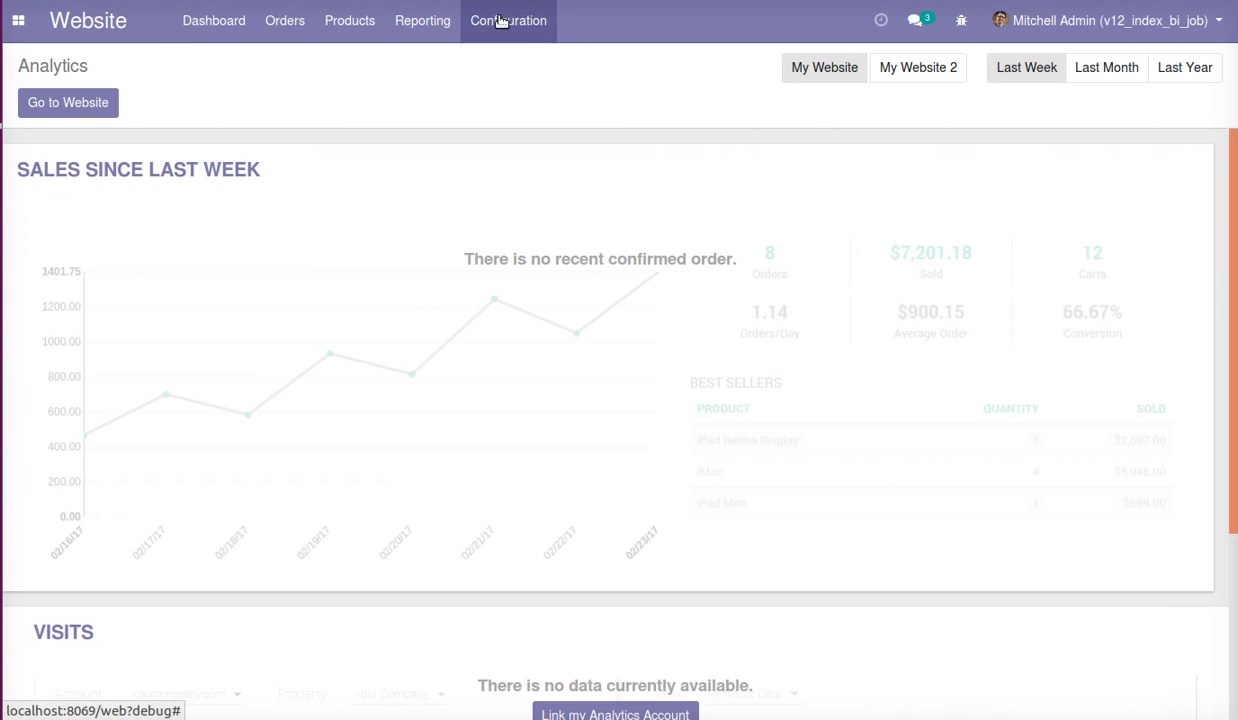
left_click(500, 20)
left_click(515, 88)
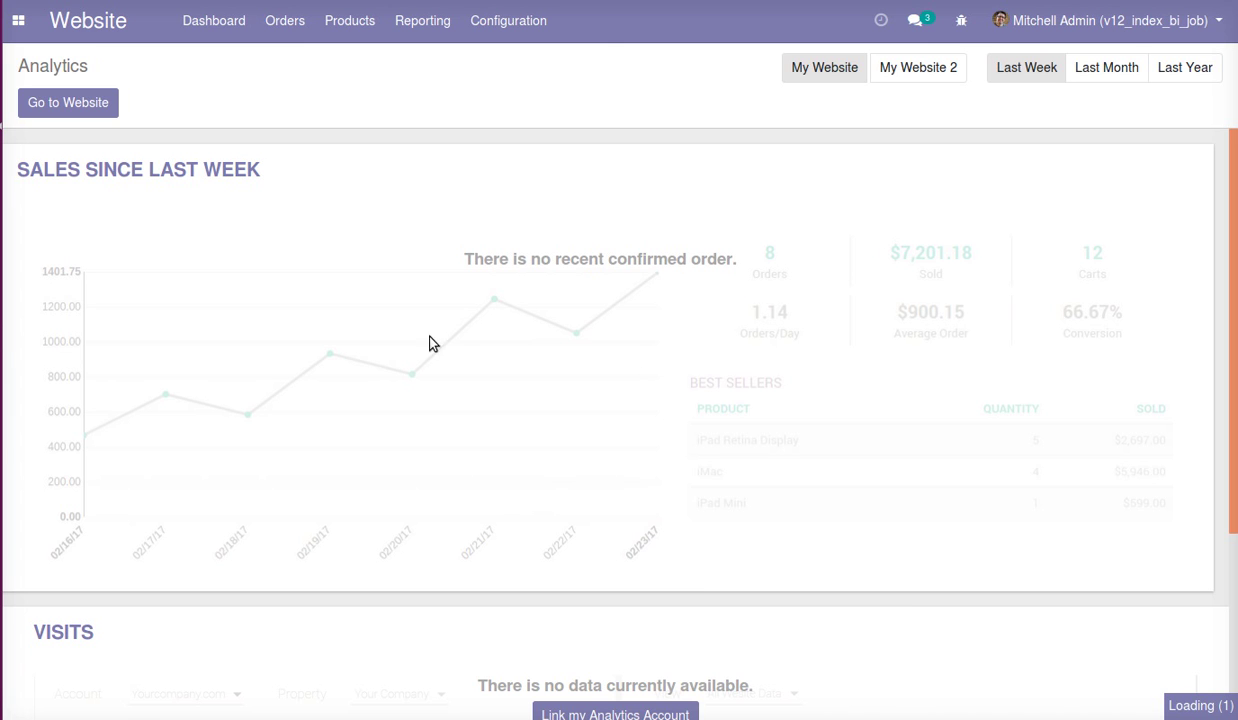
- Enable Auto cancel Ticket Lock under Auto Cancel Locked Tickets and save the settings
scroll(409, 399, "down", 5)
scroll(409, 399, "down", 6)
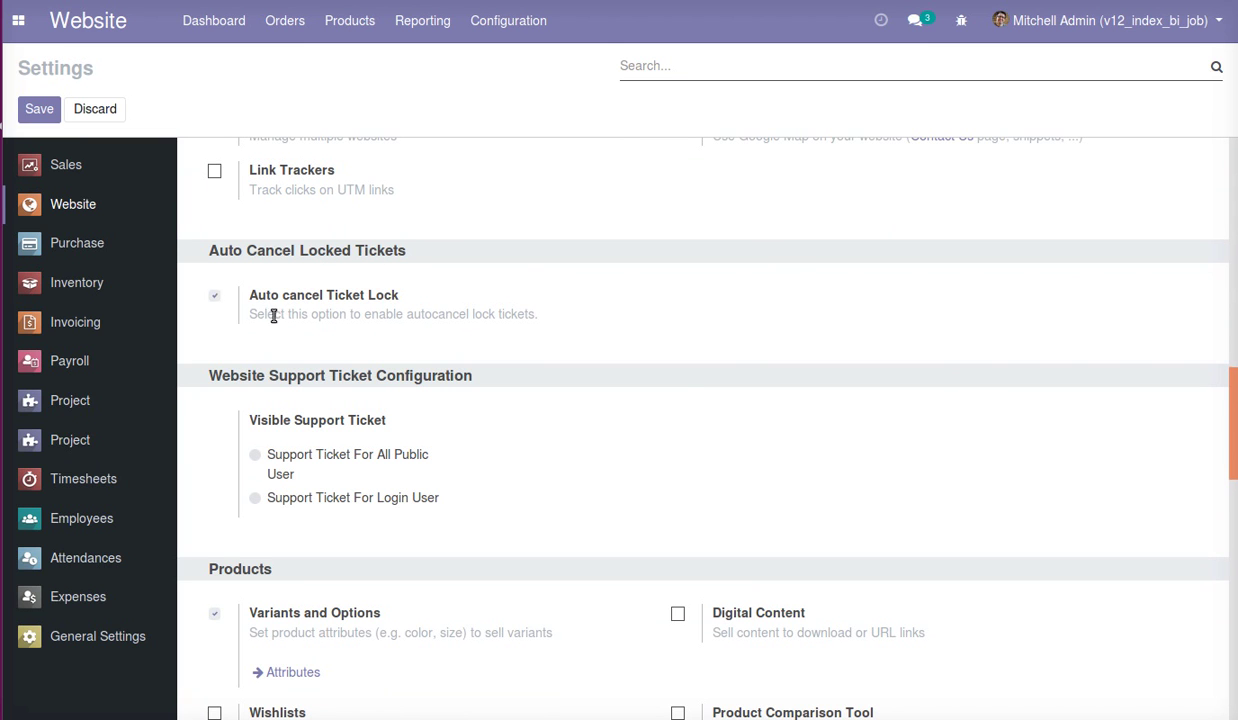
left_click(48, 112)
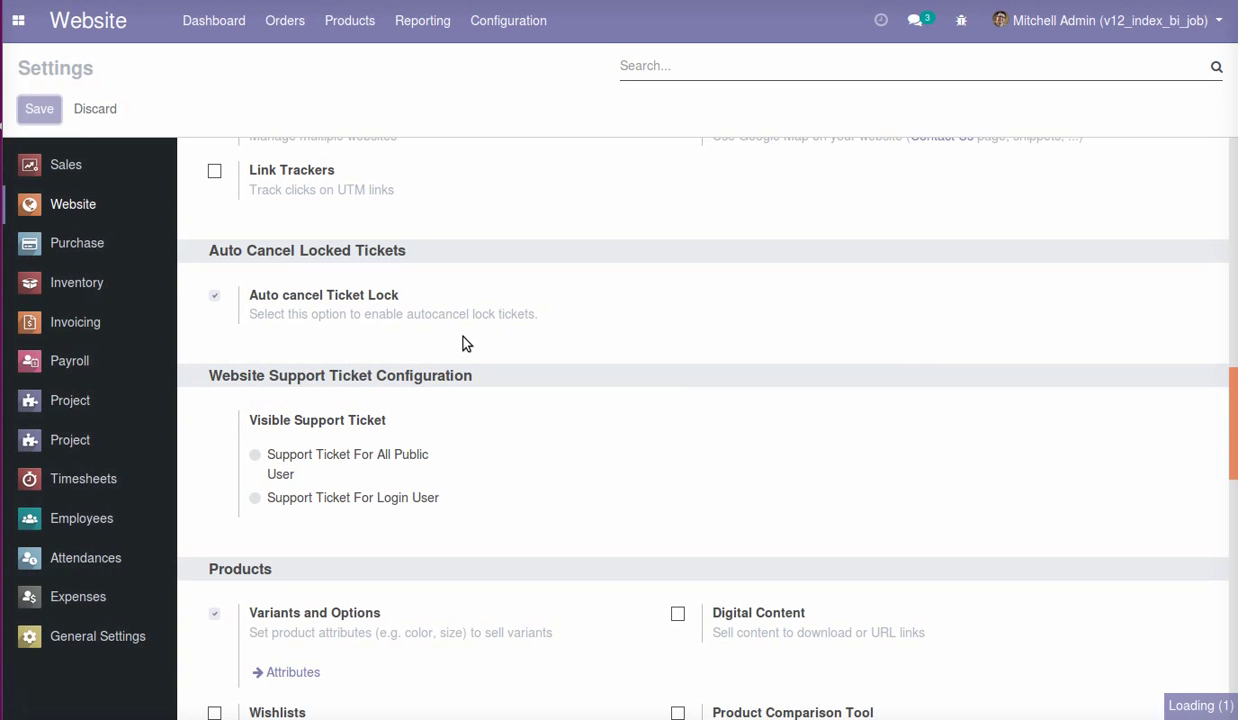
scroll(491, 340, "up", 12)
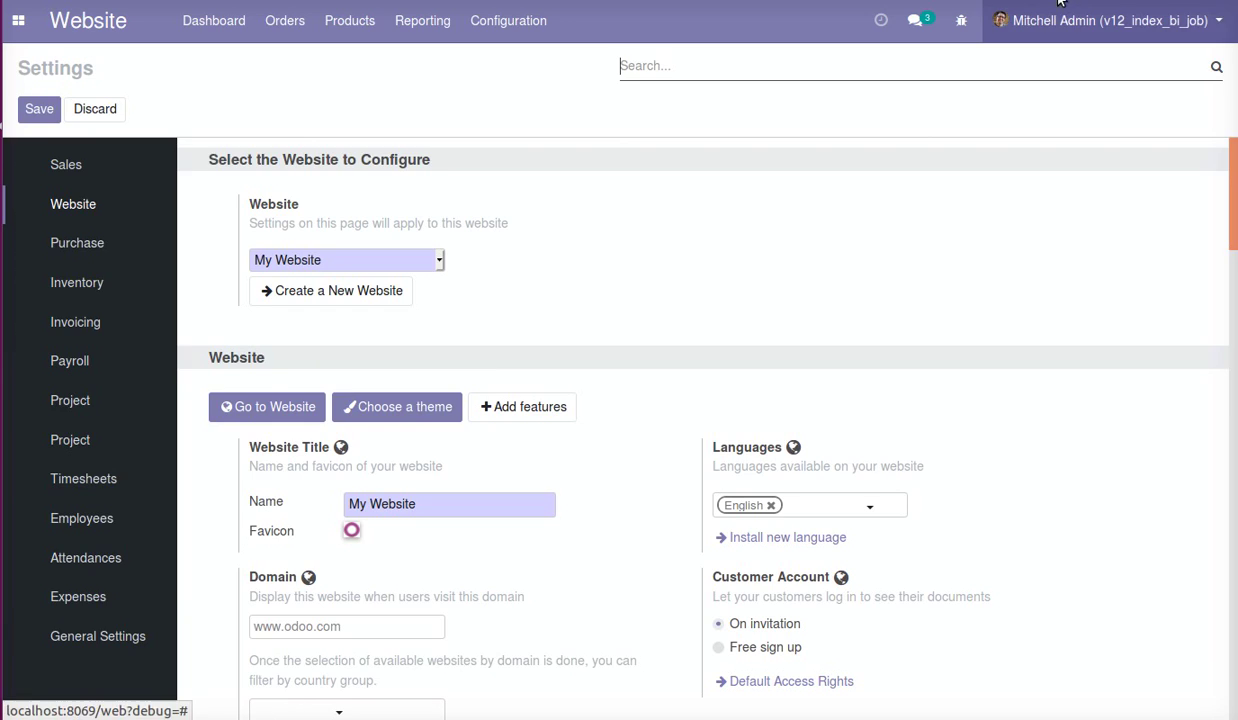
- Reopen ticket TICK-0005 'It issues' in Helpdesk Support and view its Lock Information tab
left_click(17, 26)
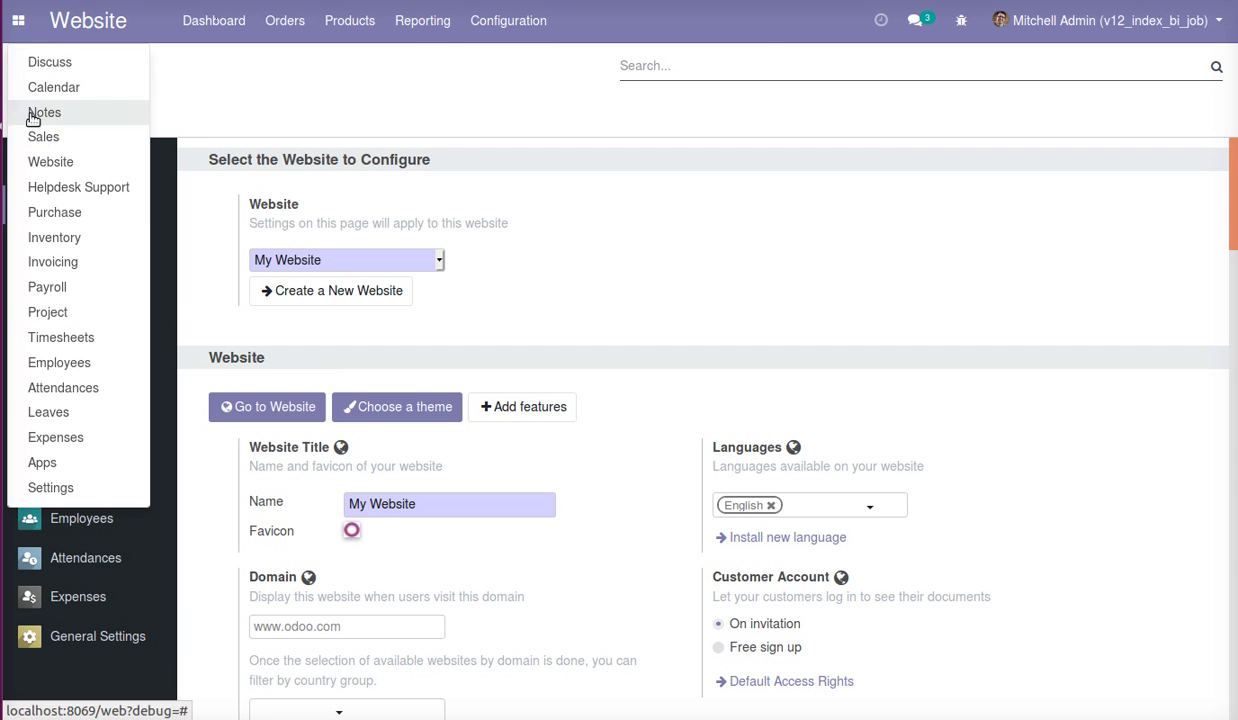
left_click(75, 185)
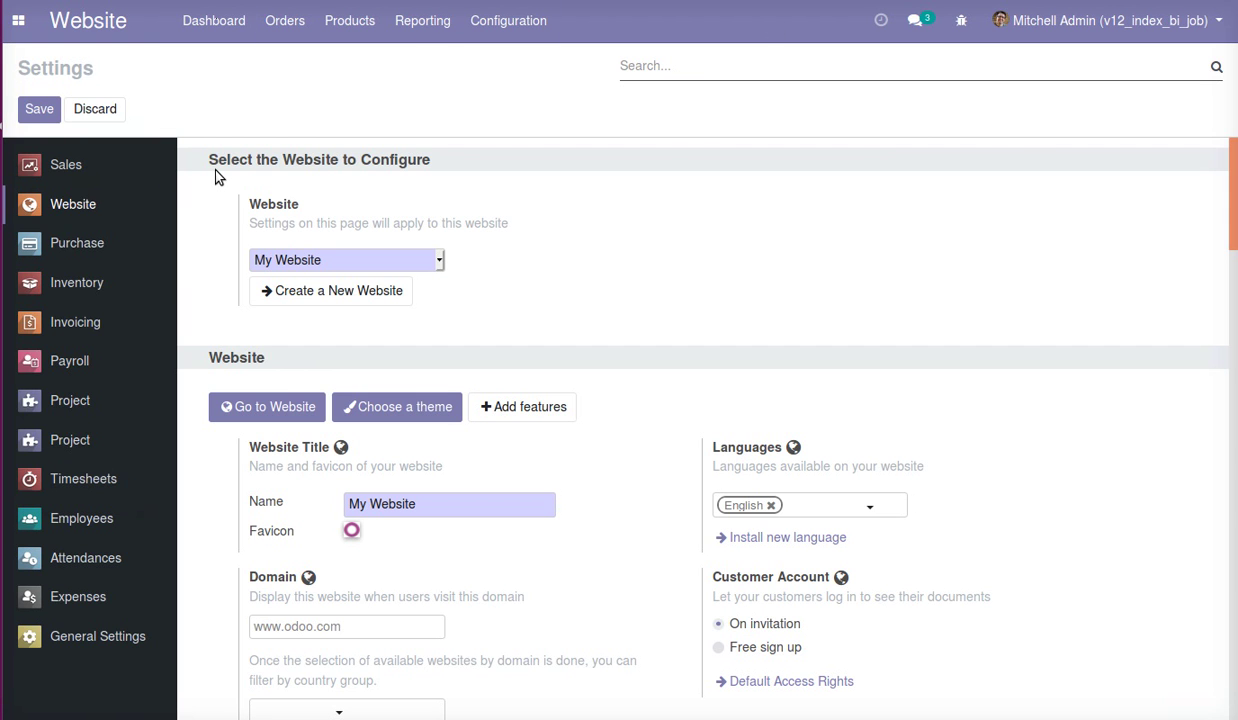
left_click(185, 201)
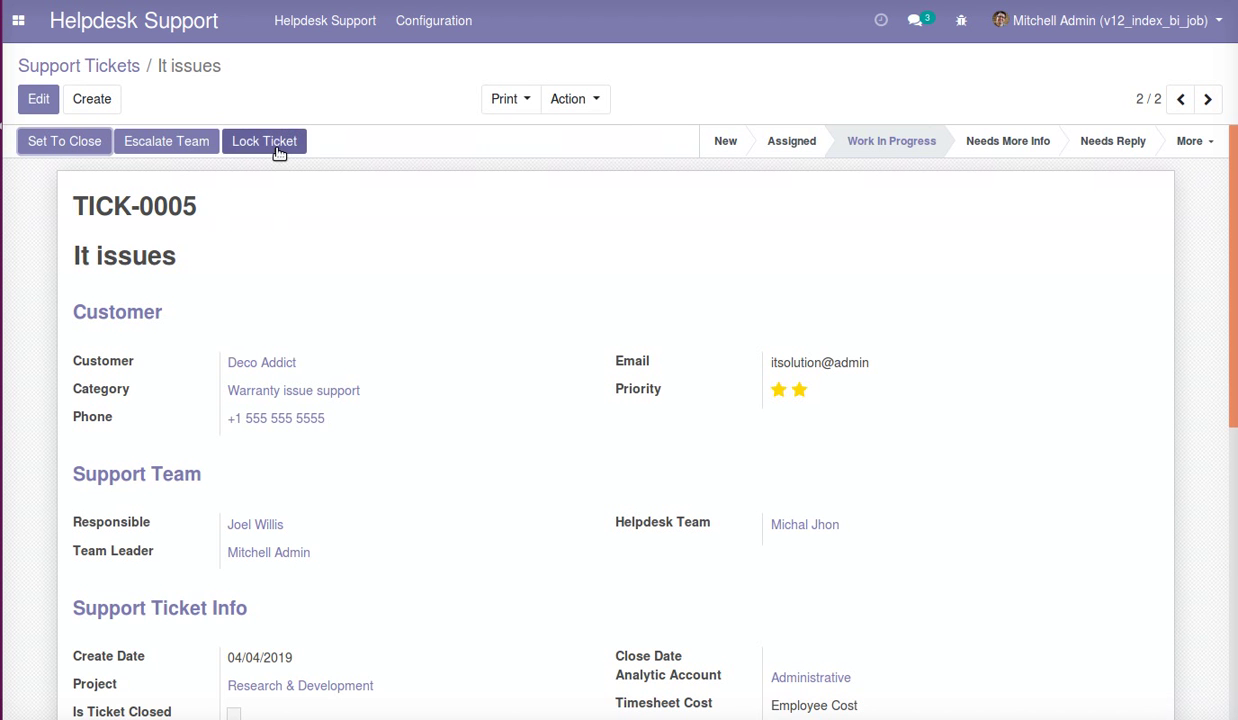
scroll(246, 508, "down", 3)
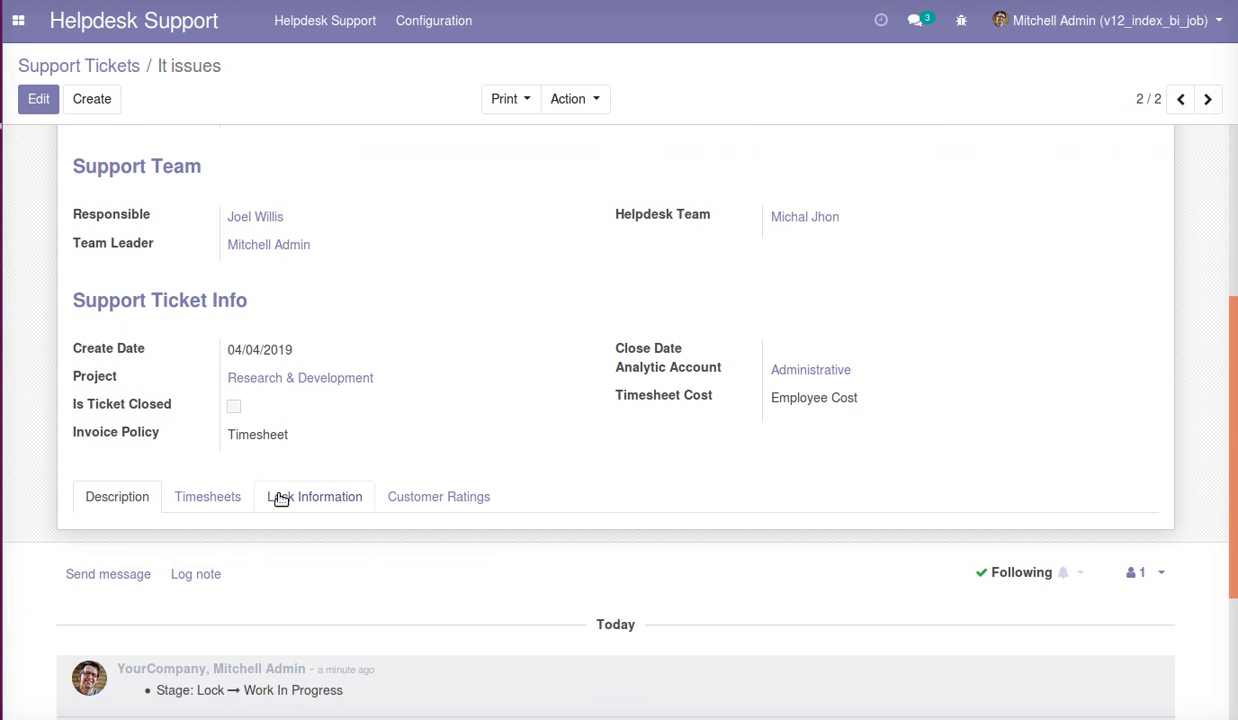
left_click(276, 498)
scroll(240, 545, "up", 3)
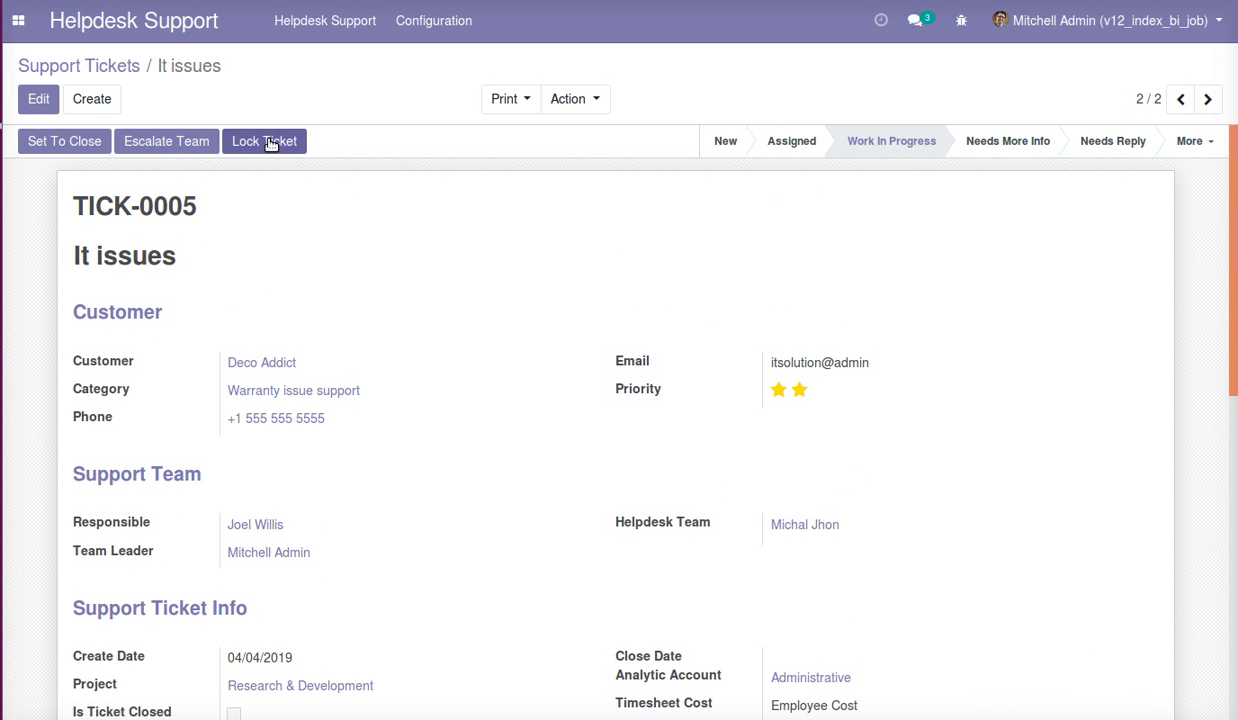
- Lock ticket TICK-0005 with end date 04/12/2019, confirming 'Are You Sure???'
left_click(268, 144)
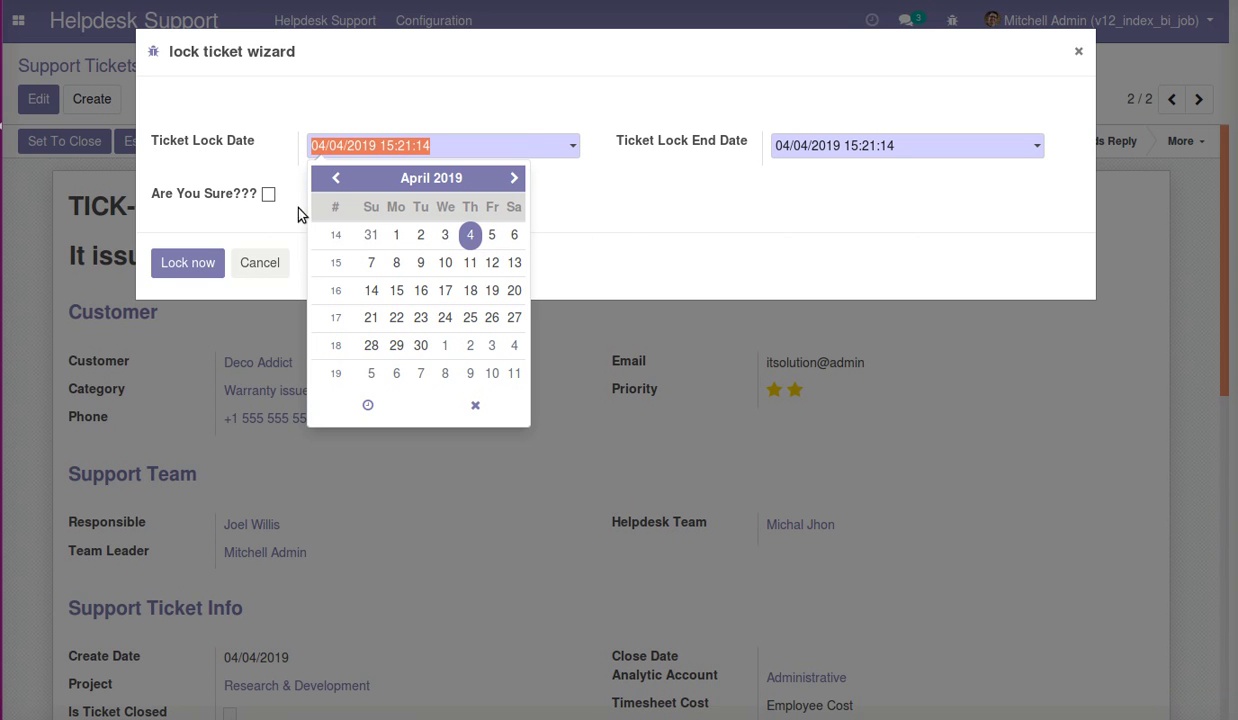
left_click(268, 195)
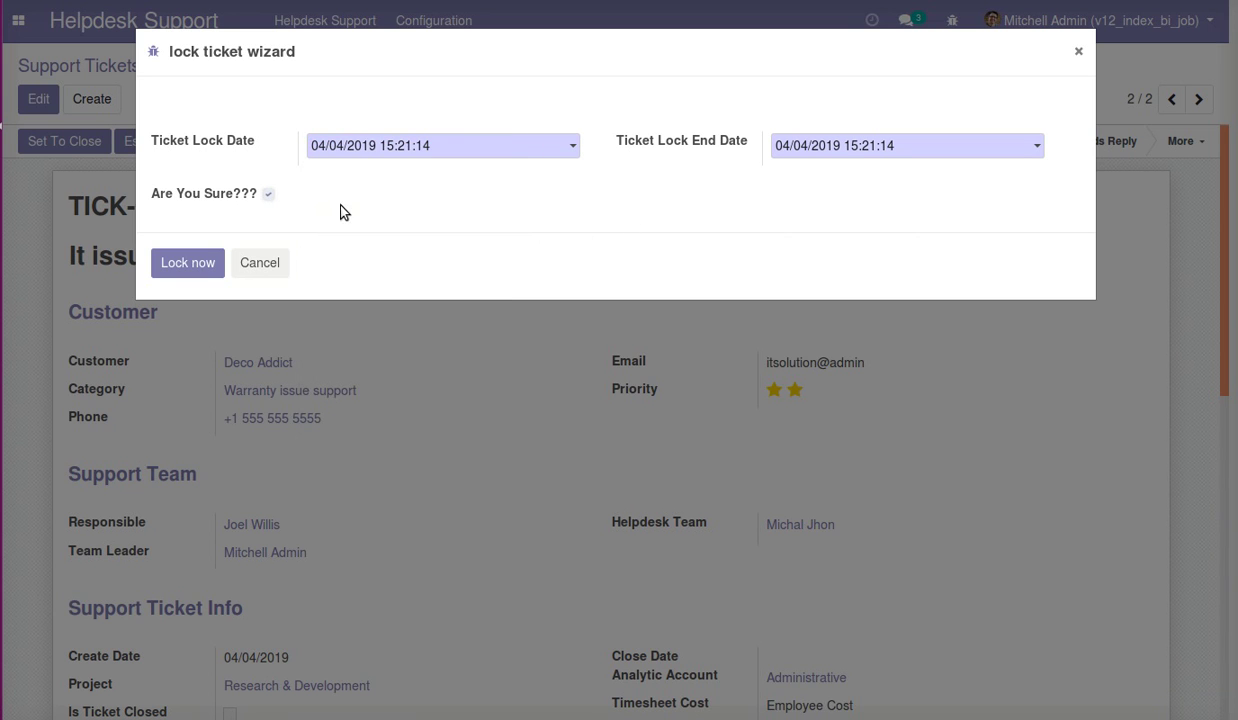
left_click(884, 148)
left_click(957, 262)
left_click(166, 263)
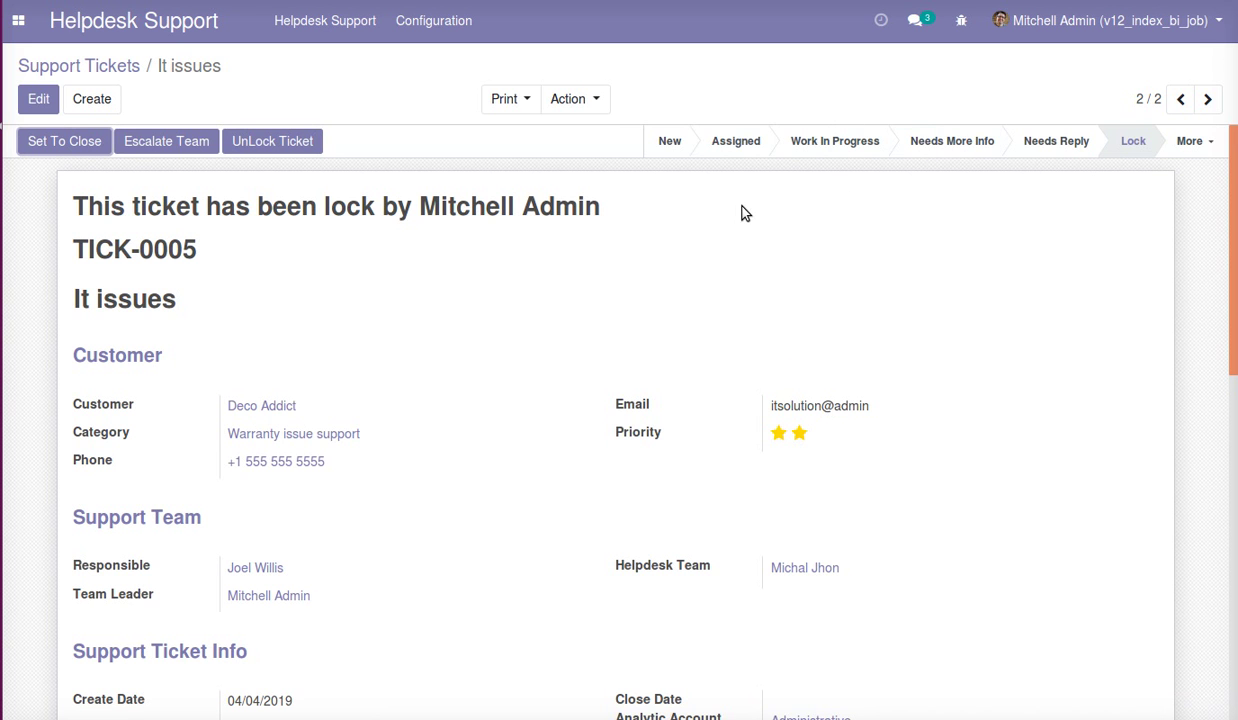
scroll(372, 370, "down", 5)
scroll(375, 374, "up", 2)
scroll(375, 376, "up", 5)
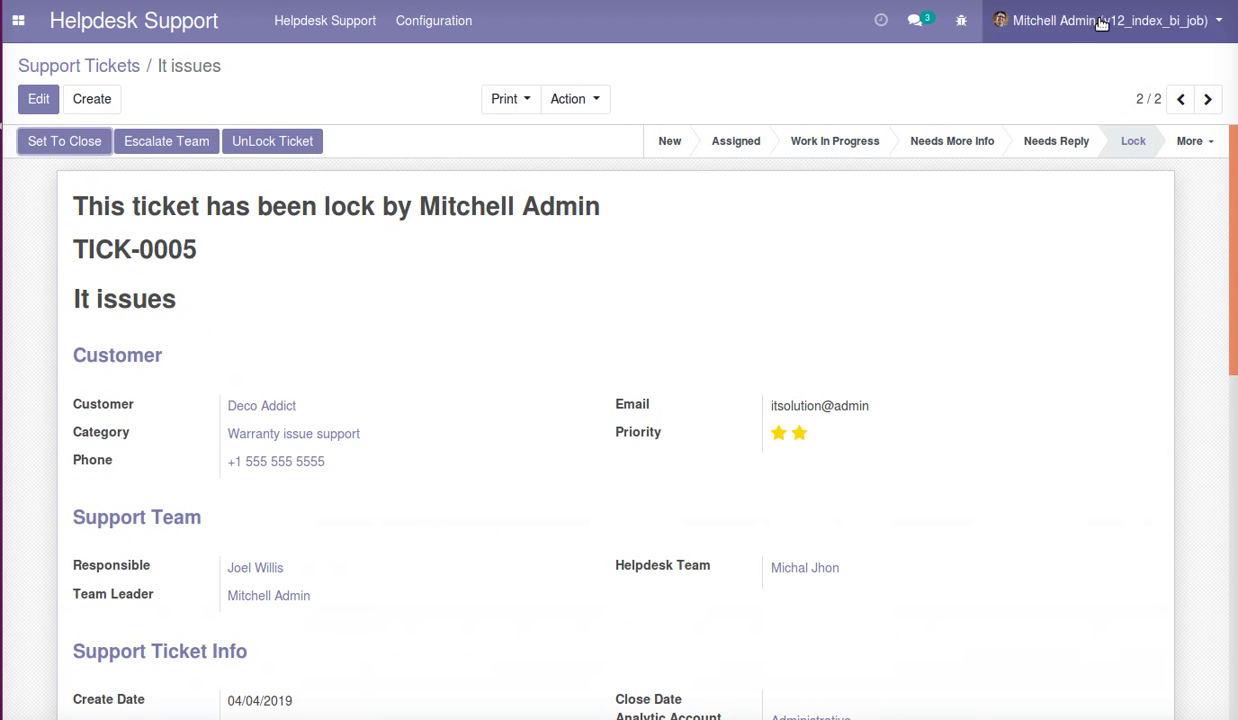
- Log out of the admin account and sign in as the demo user, declining the browser's save-login offer
left_click(1098, 21)
left_click(1030, 200)
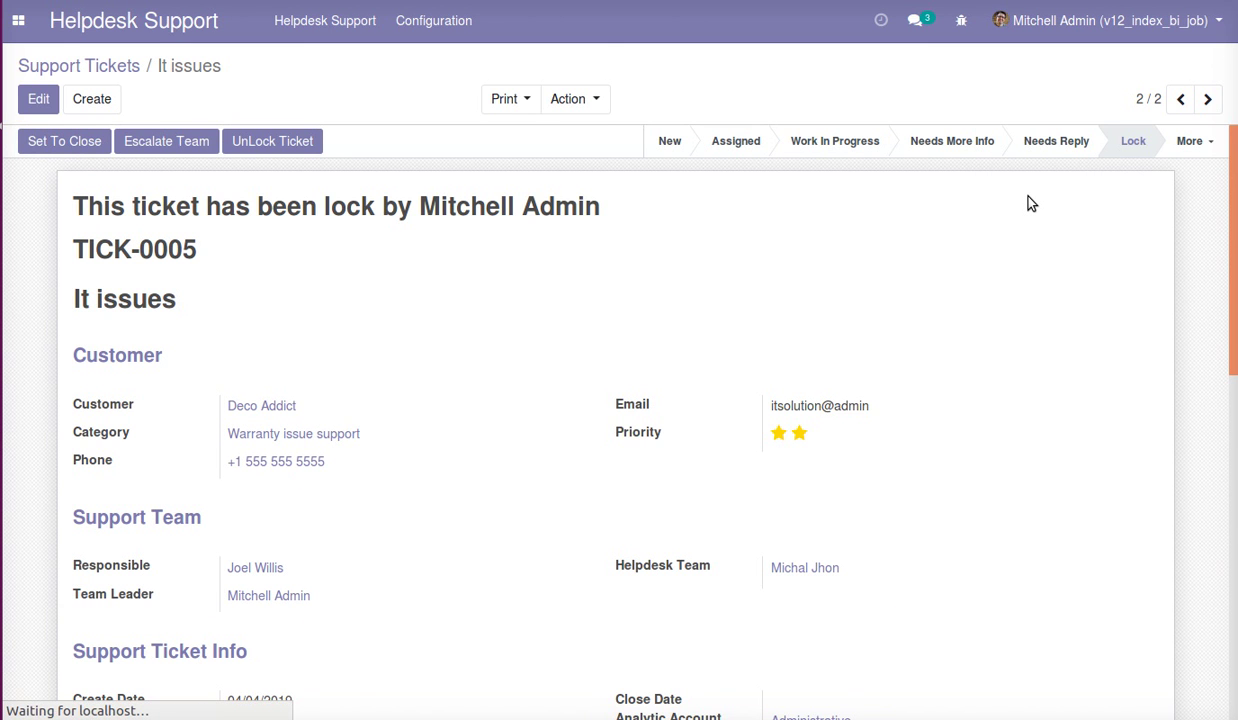
left_click(577, 224)
type("demo")
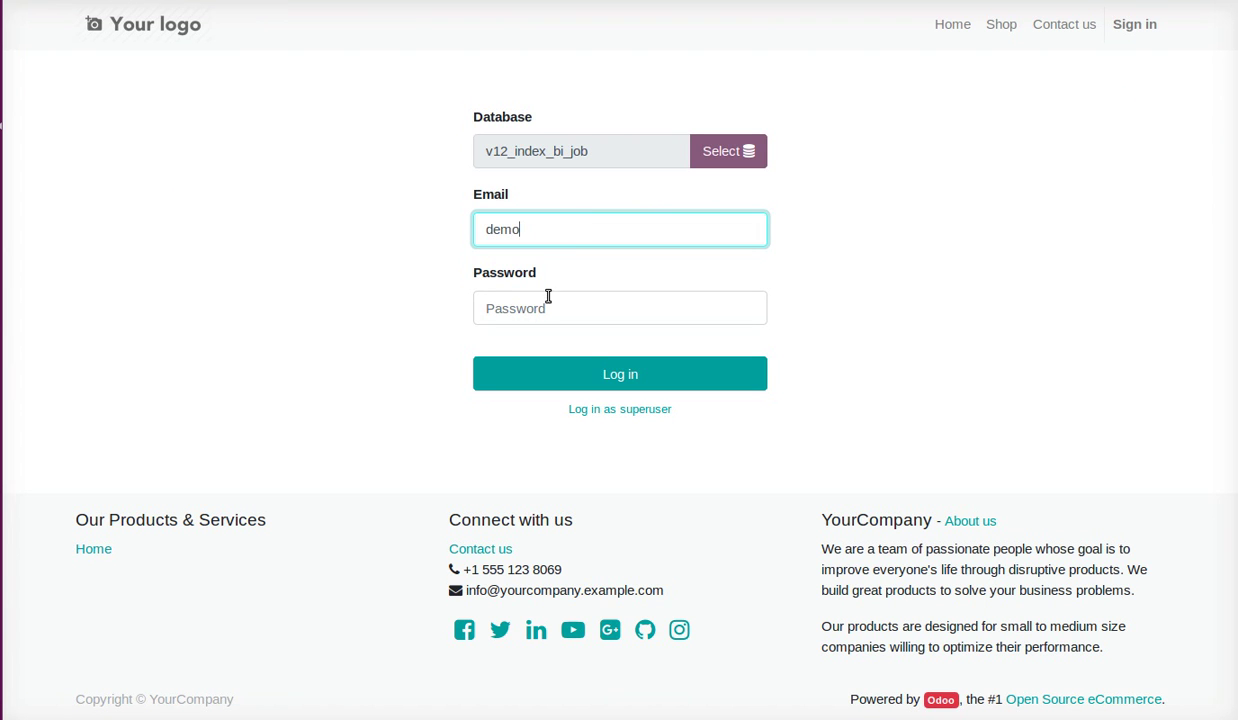
left_click(547, 303)
type("dem")
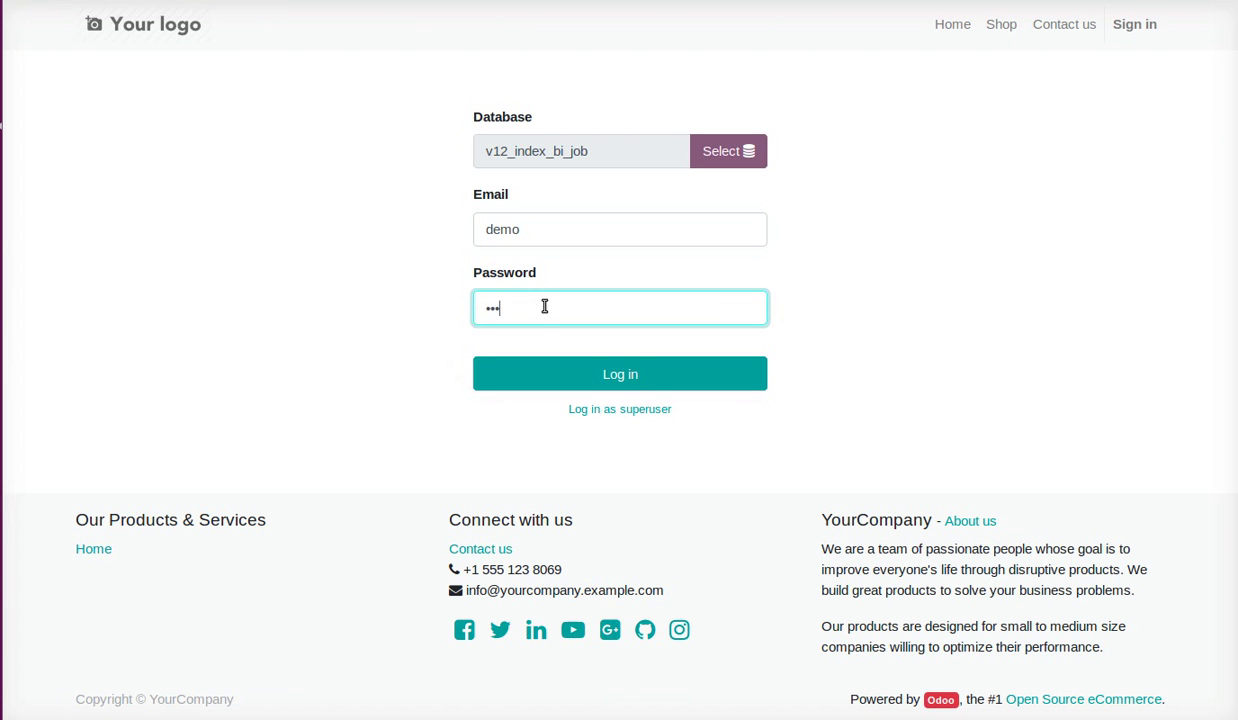
type("o")
left_click(533, 366)
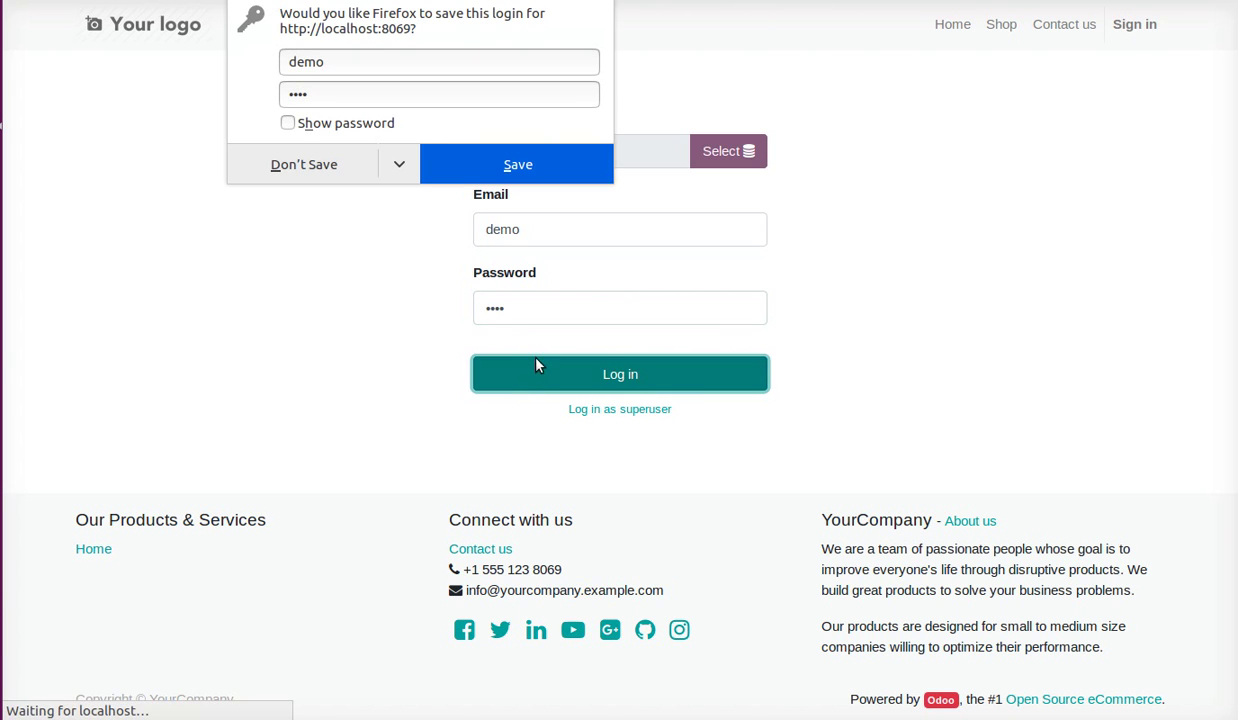
left_click(316, 168)
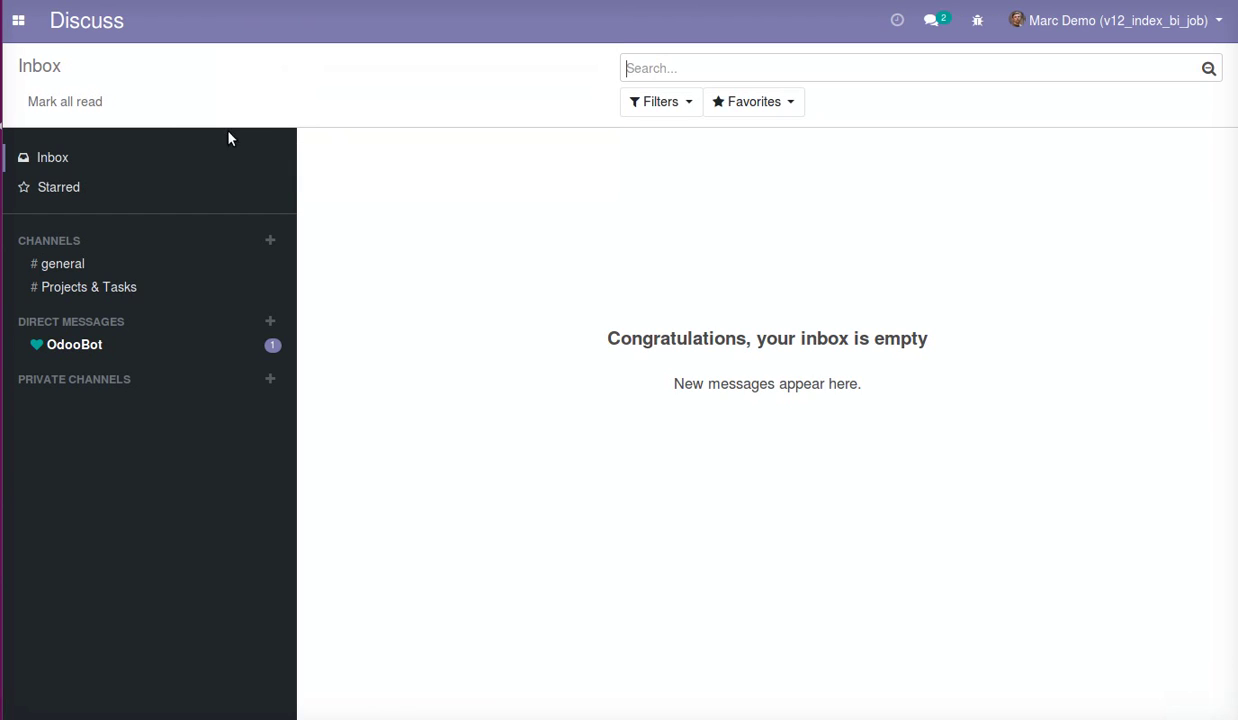
left_click(18, 20)
left_click(88, 190)
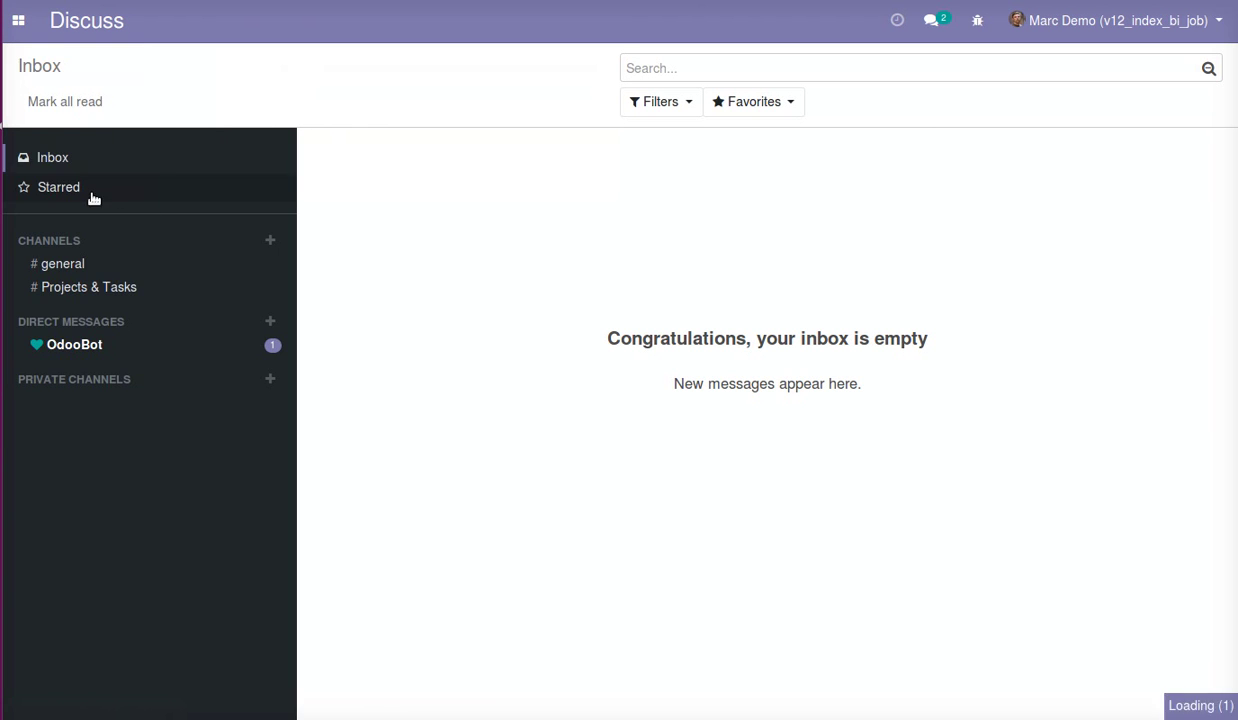
left_click(265, 197)
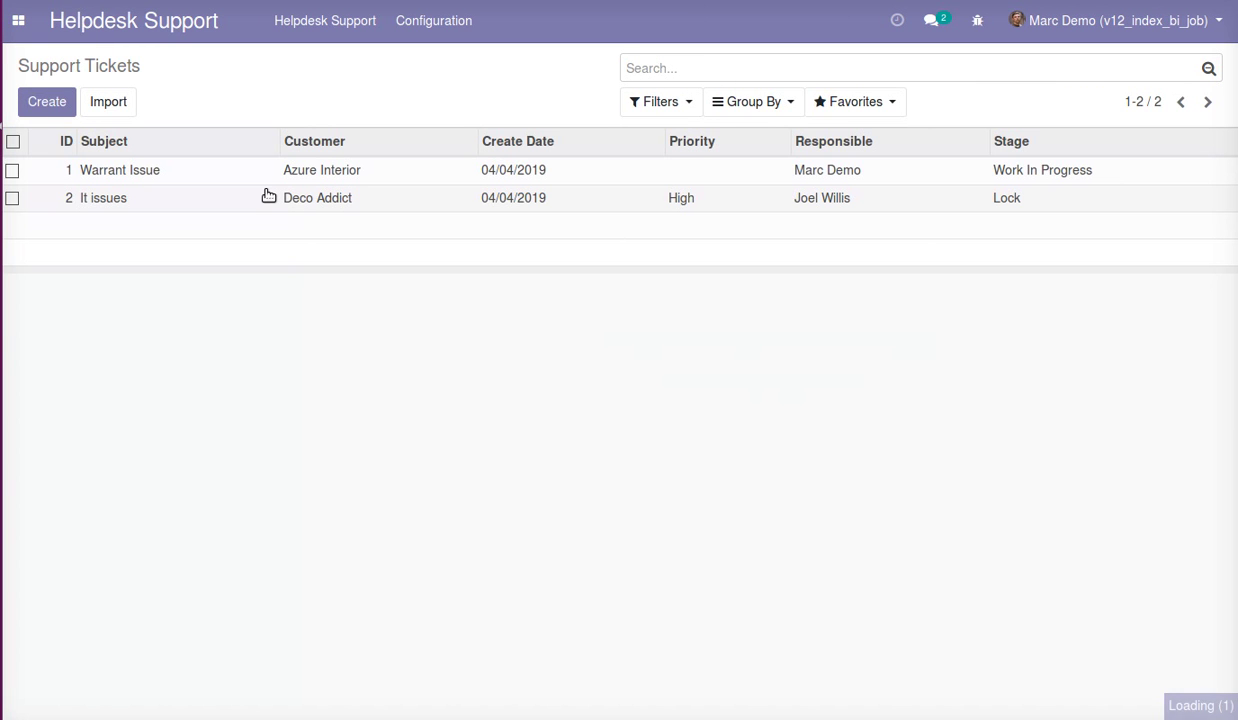
left_click(282, 150)
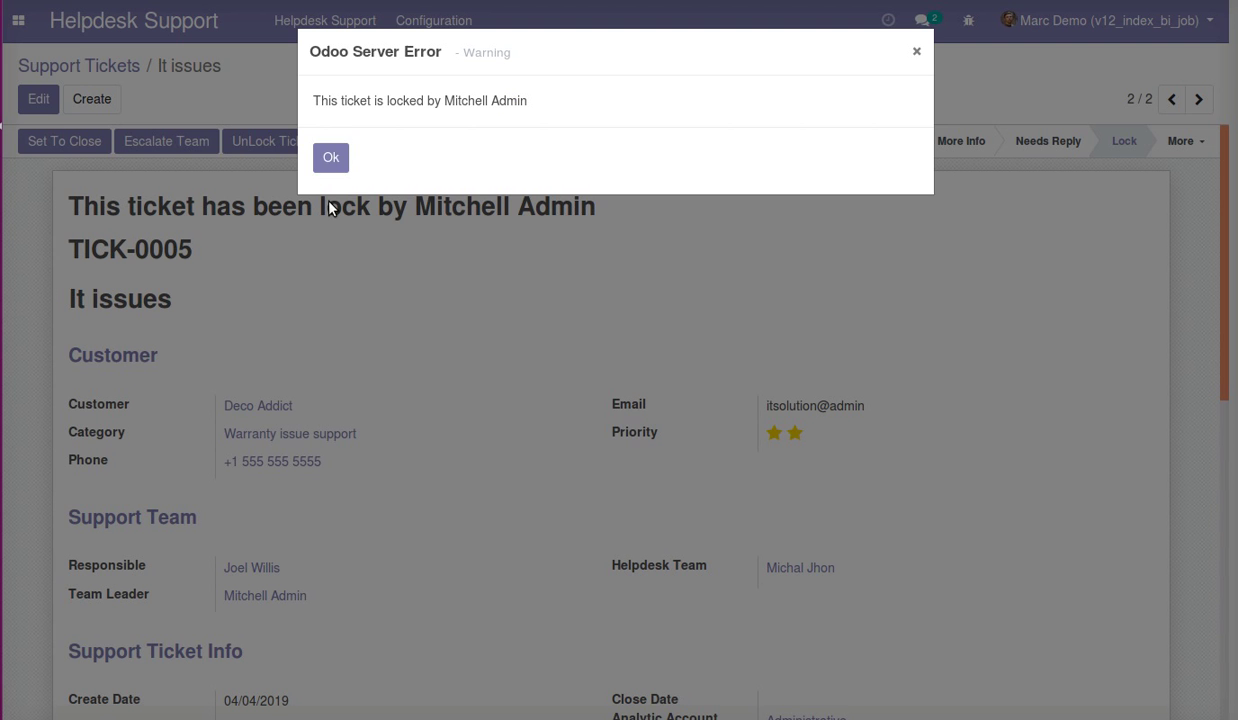
left_click(331, 160)
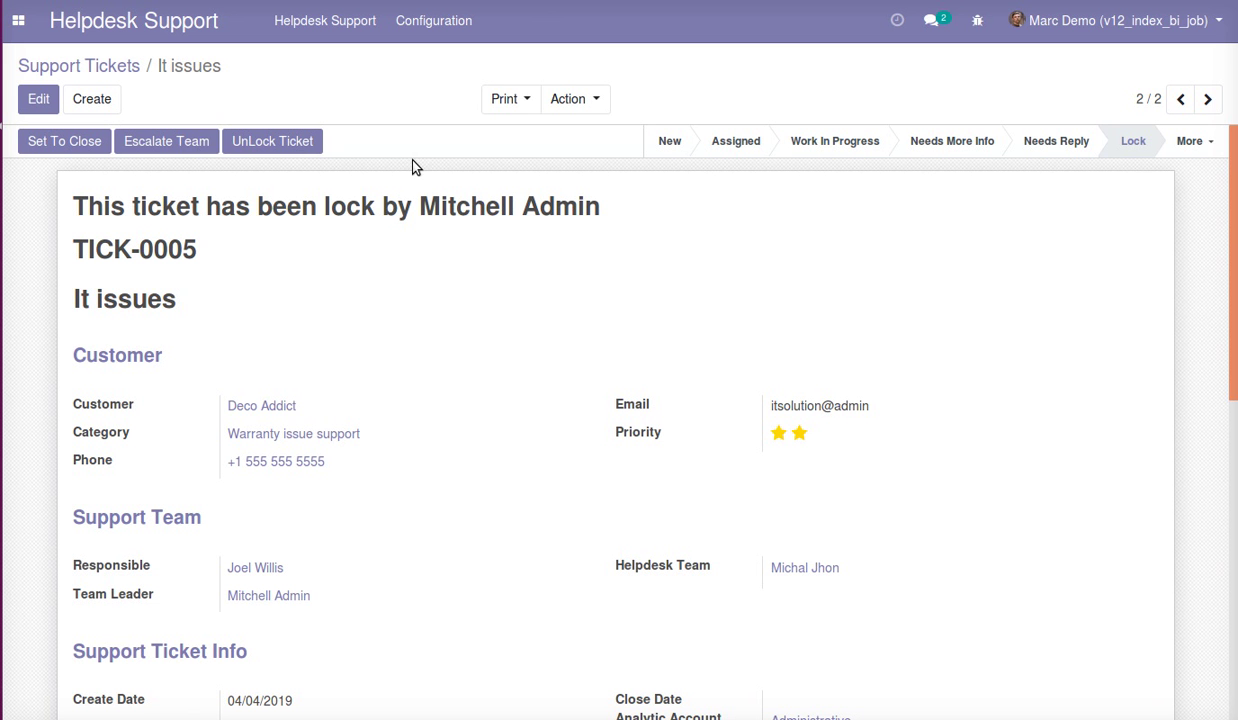
left_click(1060, 19)
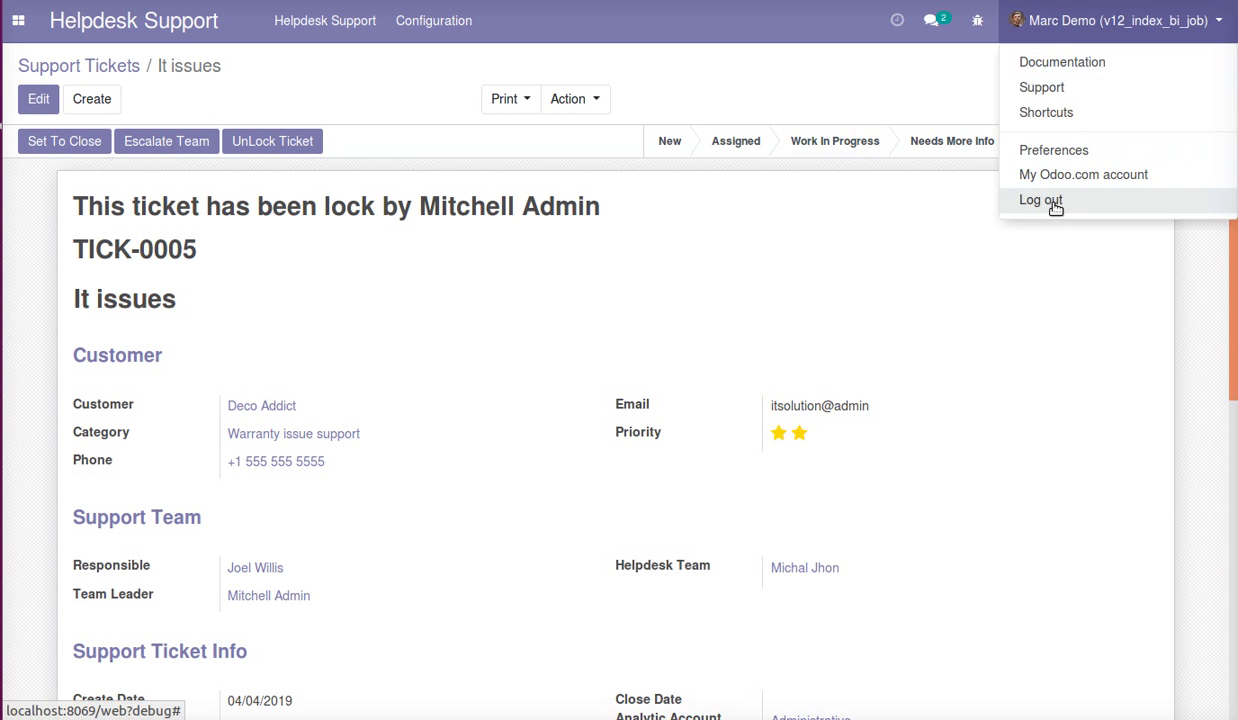
- Log out of the demo user and sign back in as admin using the saved login
left_click(1041, 200)
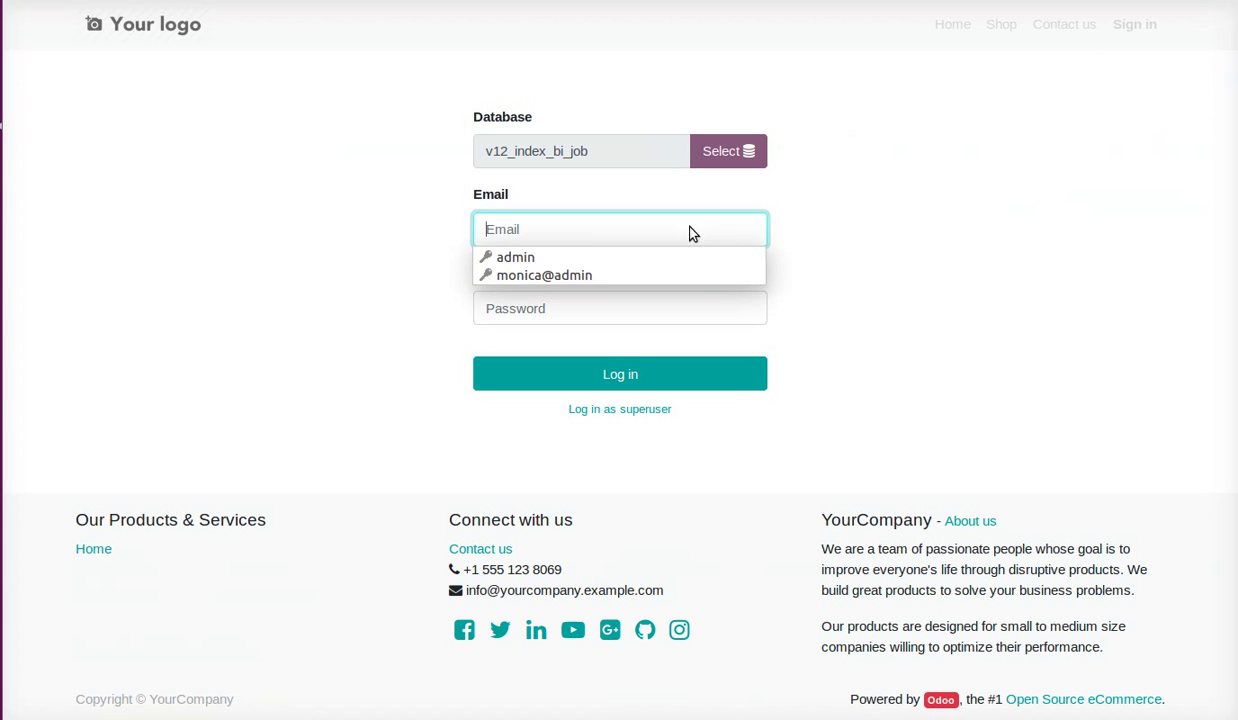
left_click(515, 257)
left_click(583, 368)
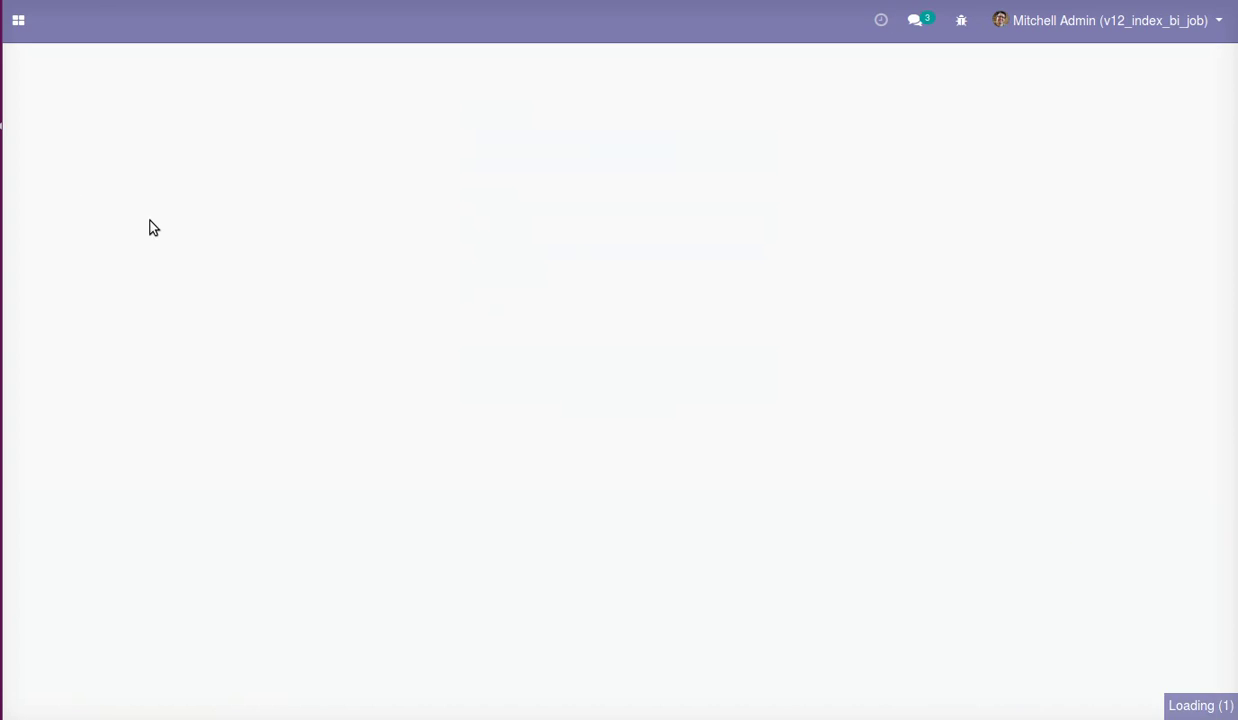
- Unlock ticket TICK-0005 'It issues' from the Helpdesk Support tickets list
left_click(18, 20)
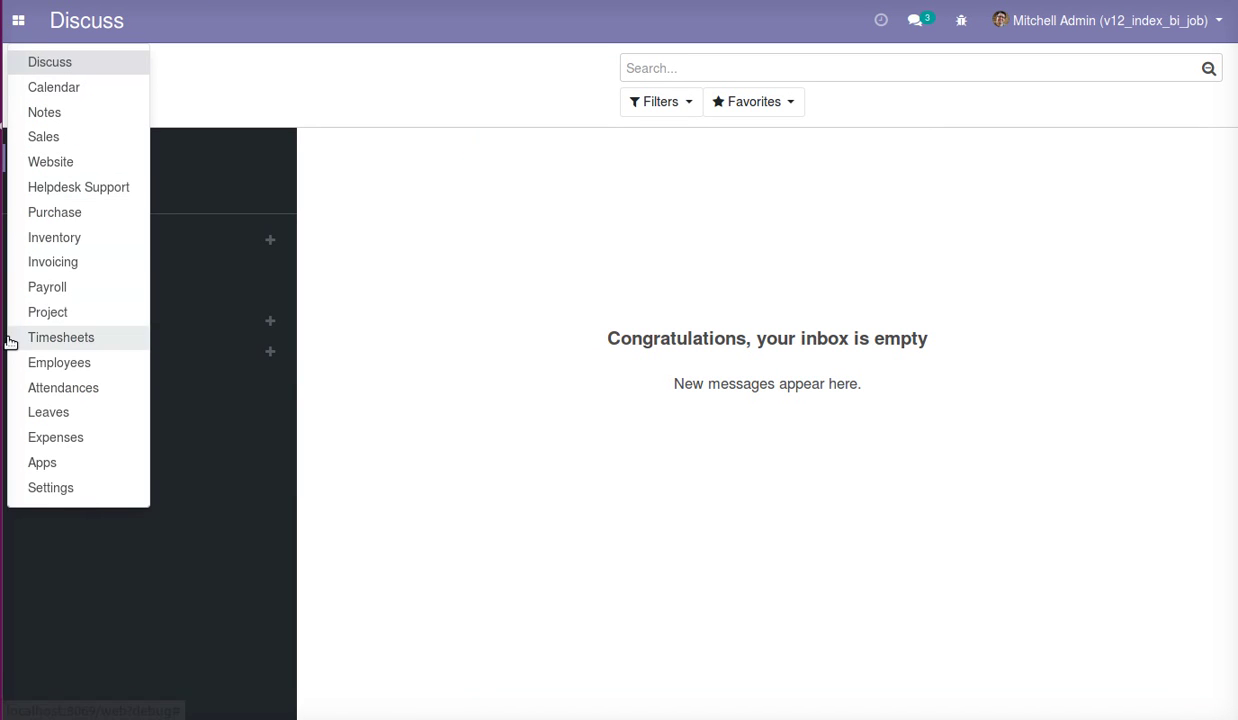
left_click(110, 196)
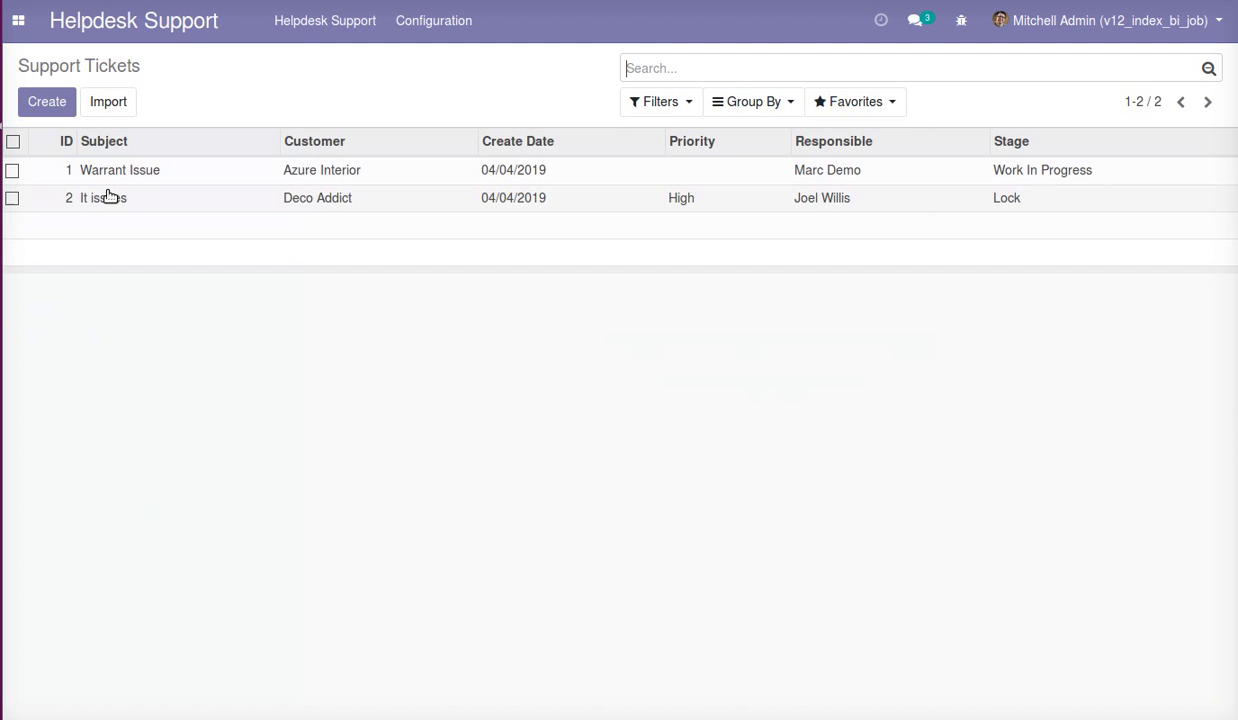
left_click(289, 199)
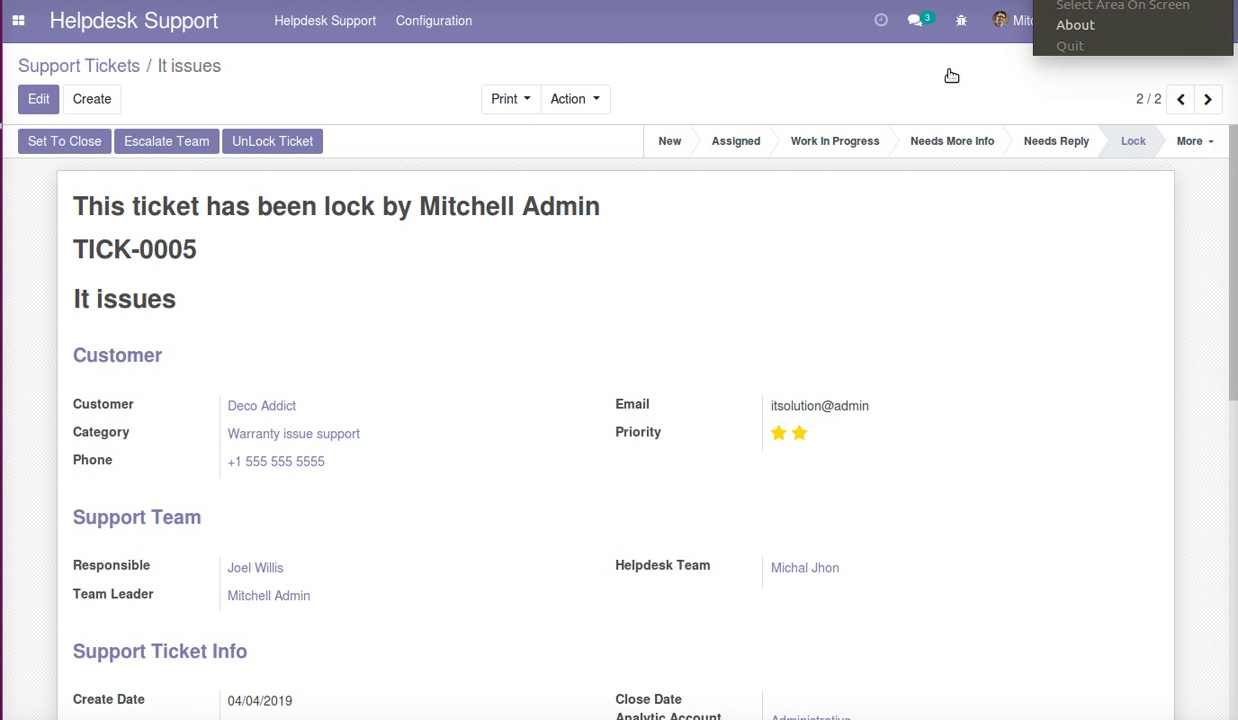
left_click(312, 146)
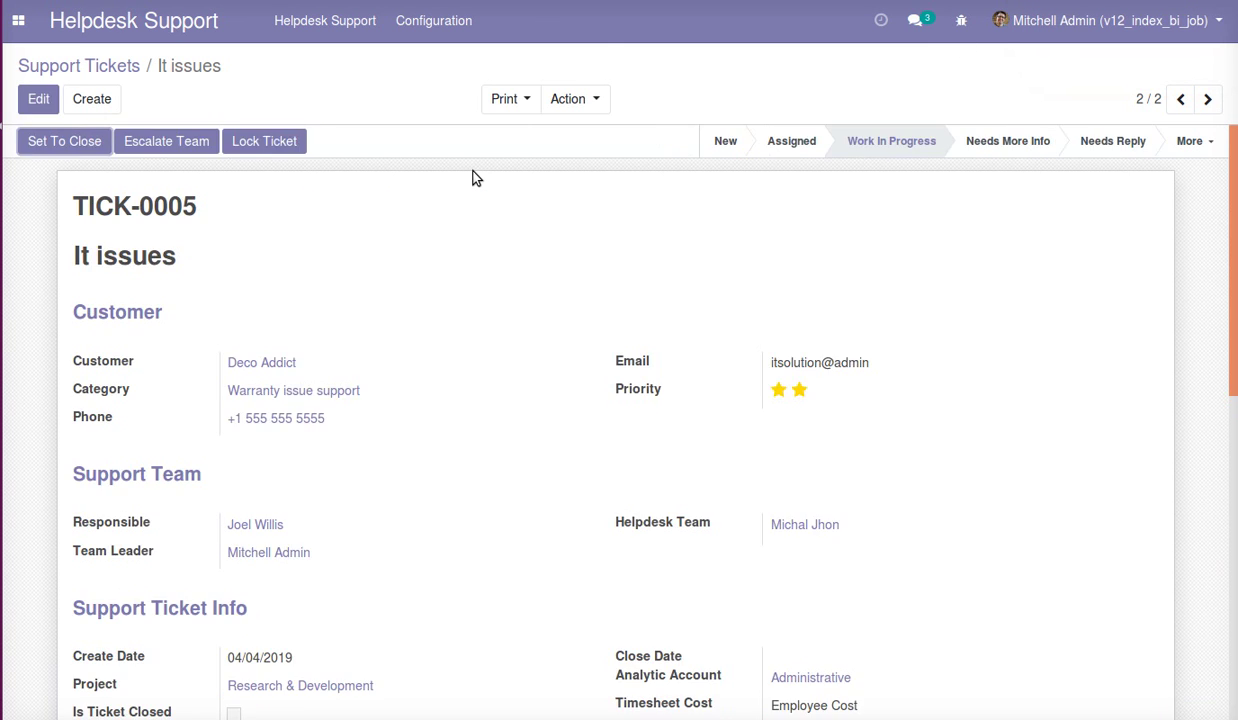